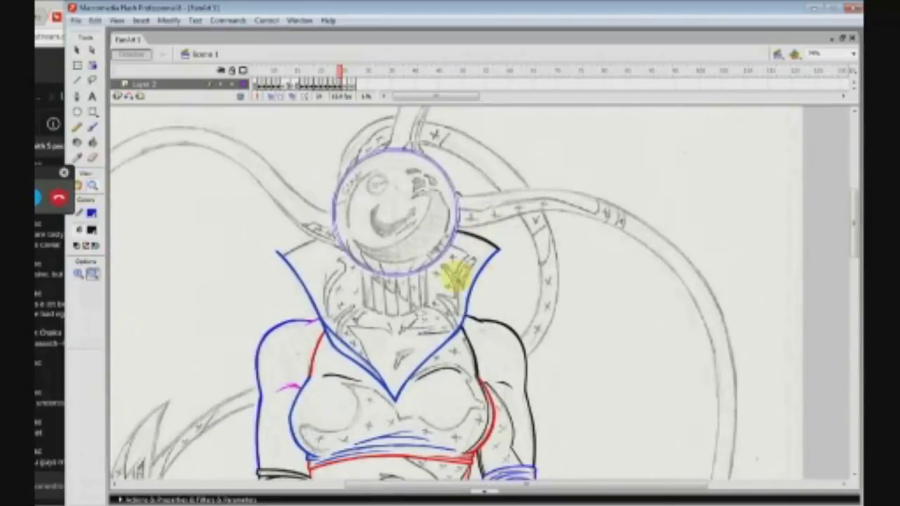
Ink the middle and right-hand vertical ridges of the neck with the Brush tool in black.
scroll(453, 280, down, 2)
drag(357, 204, 457, 268)
key(b)
click(87, 306)
click(84, 348)
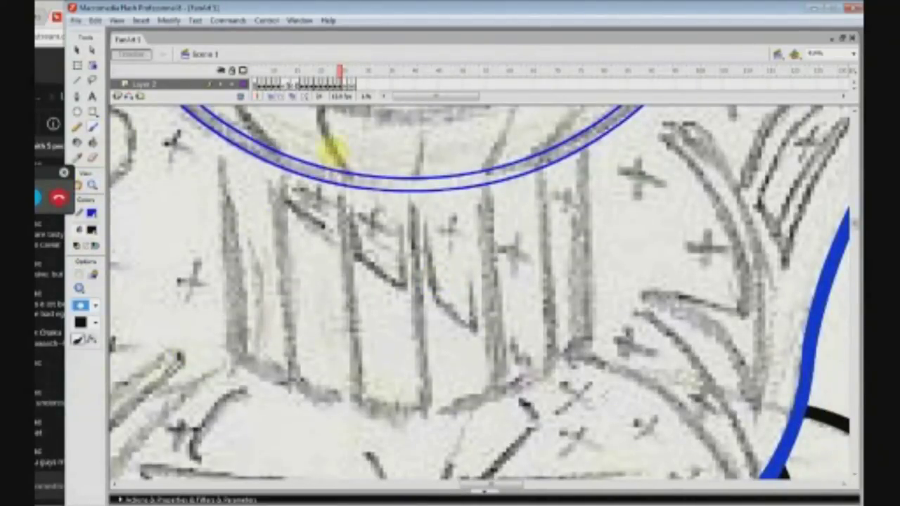
drag(334, 144, 357, 444)
drag(407, 152, 425, 468)
drag(486, 141, 495, 436)
drag(542, 120, 547, 411)
drag(586, 109, 585, 348)
Ink the two left vertical neck ridges in black and trim all the ridges where they overshoot the blue circle.
drag(264, 126, 291, 371)
key(ctrl+z)
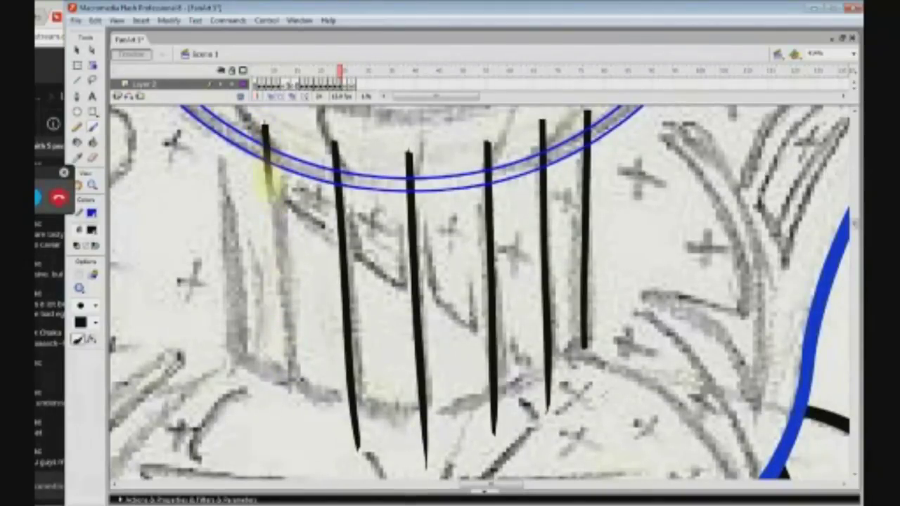
drag(264, 126, 281, 383)
mouse_move(218, 112)
mouse_down()
mouse_move(228, 359)
mouse_move(578, 117)
mouse_up()
key(ctrl+z)
mouse_move(204, 127)
mouse_down()
mouse_move(362, 182)
mouse_move(562, 149)
mouse_up()
key(ctrl+z)
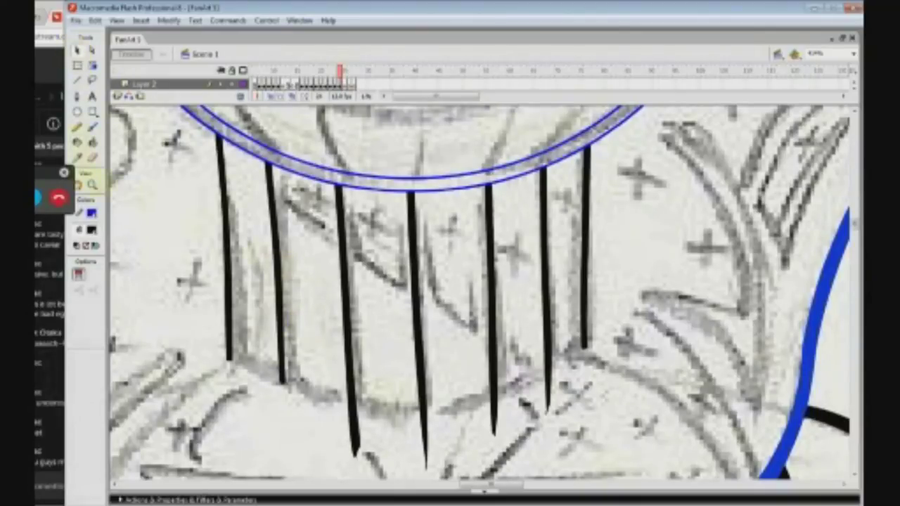
Ink the black bottom edge between the third and fourth neck ridges and cut off the overshooting ends.
mouse_move(332, 405)
mouse_down()
mouse_move(464, 409)
mouse_move(453, 416)
mouse_up()
right_click(339, 406)
click(368, 213)
right_click(448, 416)
click(478, 222)
Try to ink the neighbouring bottom edge segment between the fourth and fifth neck ridges in black.
drag(398, 412, 540, 384)
key(b)
key(v)
click(508, 392)
key(Delete)
key(ctrl+z)
Set the brush colour to red, ink the bottom edge between the second and third ridges, and cut off its overshoots.
key(b)
click(92, 230)
click(81, 334)
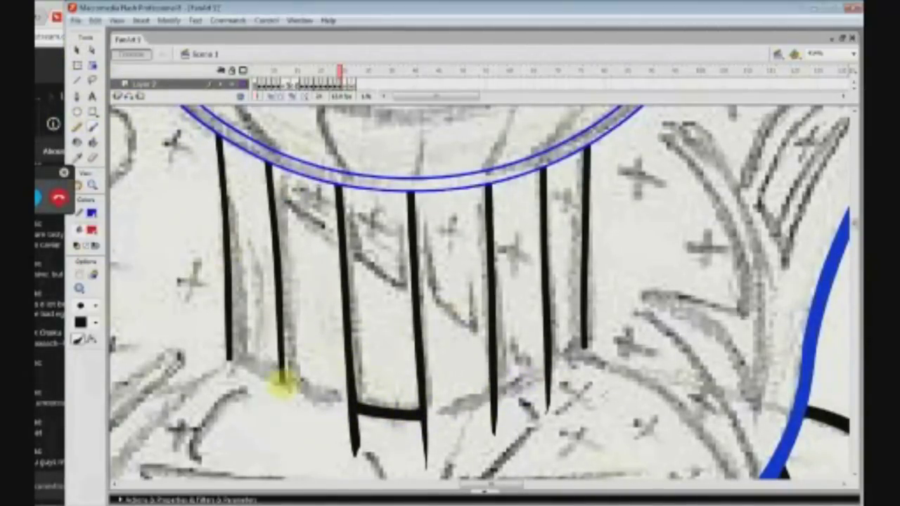
drag(265, 371, 372, 405)
key(v)
right_click(365, 395)
click(393, 201)
right_click(273, 375)
click(292, 182)
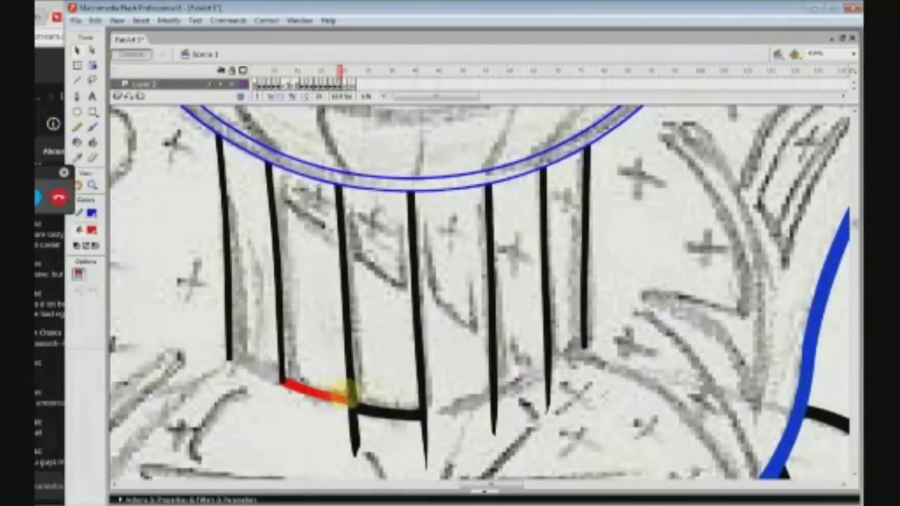
Ink the red bottom edge between the first and second neck ridges and cut off its overshoot.
key(b)
drag(206, 342, 284, 382)
right_click(217, 345)
click(239, 153)
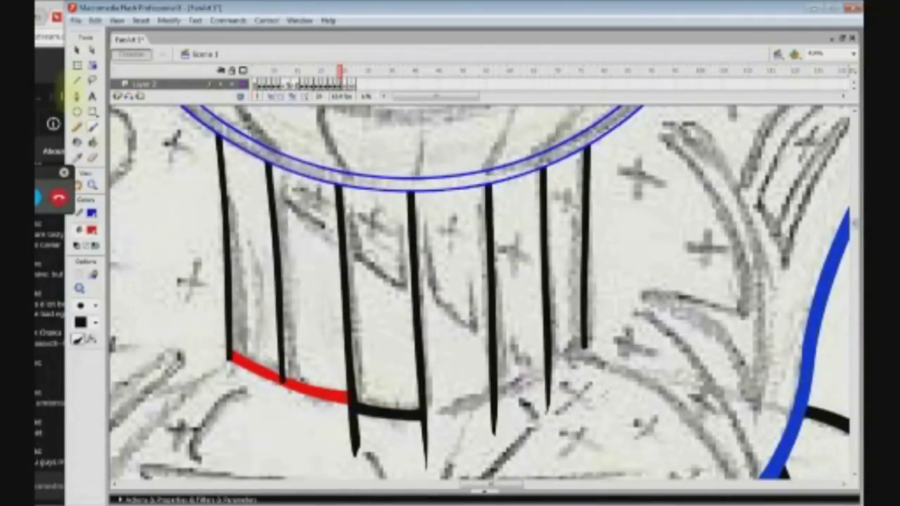
Cut away the ridge tails hanging below the black bottom edge and save the file.
click(78, 50)
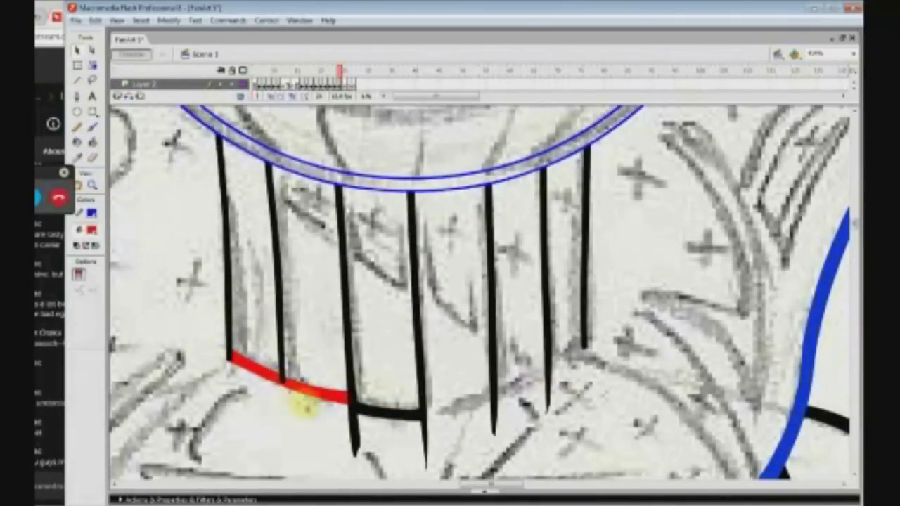
right_click(352, 396)
click(382, 236)
right_click(427, 432)
click(447, 246)
drag(479, 484, 488, 484)
key(ctrl+s)
Ink red bottom edge segments after the fourth ridge and before the last ridge, and cut off their overshoots.
click(92, 127)
mouse_move(297, 414)
mouse_down()
mouse_move(442, 386)
mouse_move(494, 315)
mouse_up()
right_click(441, 386)
click(462, 184)
right_click(301, 424)
click(329, 244)
click(337, 208)
right_click(419, 391)
click(443, 198)
right_click(486, 327)
click(562, 135)
Clear the red bottom edge on the neck's left side and redraw its two segments in red.
drag(484, 484, 477, 484)
right_click(268, 384)
click(295, 189)
drag(179, 341, 284, 414)
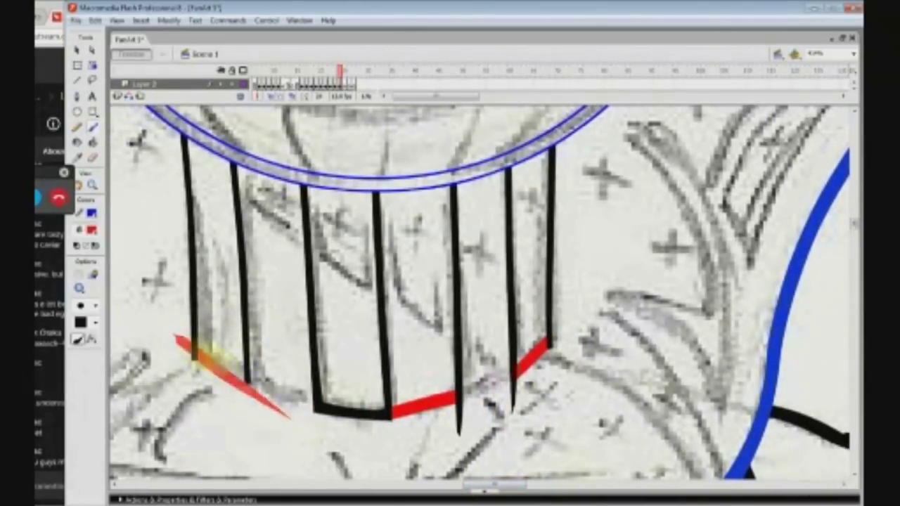
key(alt+Tab)
drag(228, 383, 347, 407)
key(alt+Tab)
Cut off the overshooting ends of the two redrawn red segments on the neck's left side.
key(v)
right_click(190, 343)
click(208, 150)
click(336, 403)
shift+click(265, 401)
shift+click(226, 384)
right_click(267, 403)
click(308, 222)
Ink the bottom edge between the fifth and sixth ridges in blue, cut off the overshoots and ridge tails, and save.
click(92, 230)
click(93, 127)
drag(447, 398, 526, 371)
drag(432, 411, 528, 376)
key(ctrl+z)
key(v)
right_click(459, 414)
click(488, 216)
click(514, 379)
right_click(514, 395)
click(542, 199)
key(ctrl+s)
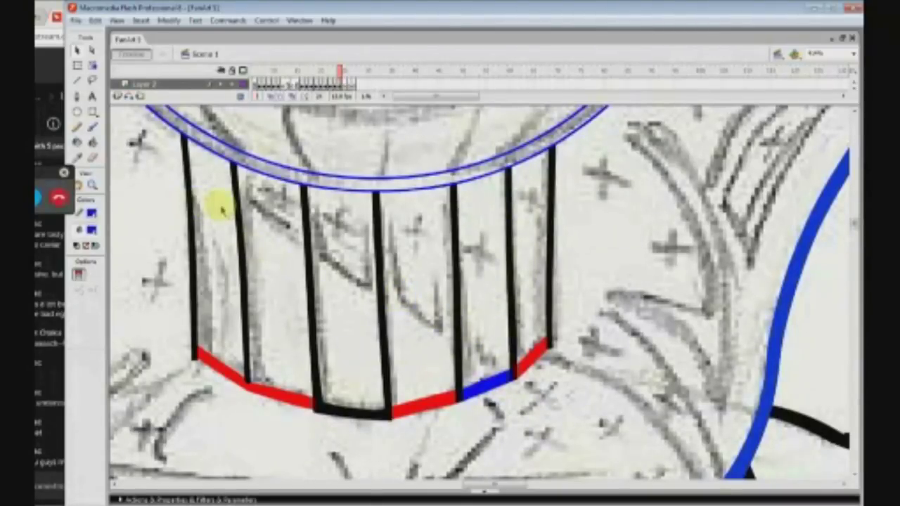
Reshape the lower end of the second neck ridge to meet the corner of the red bottom edge.
drag(250, 380, 253, 385)
key(z)
drag(262, 327, 317, 422)
key(v)
drag(331, 325, 323, 316)
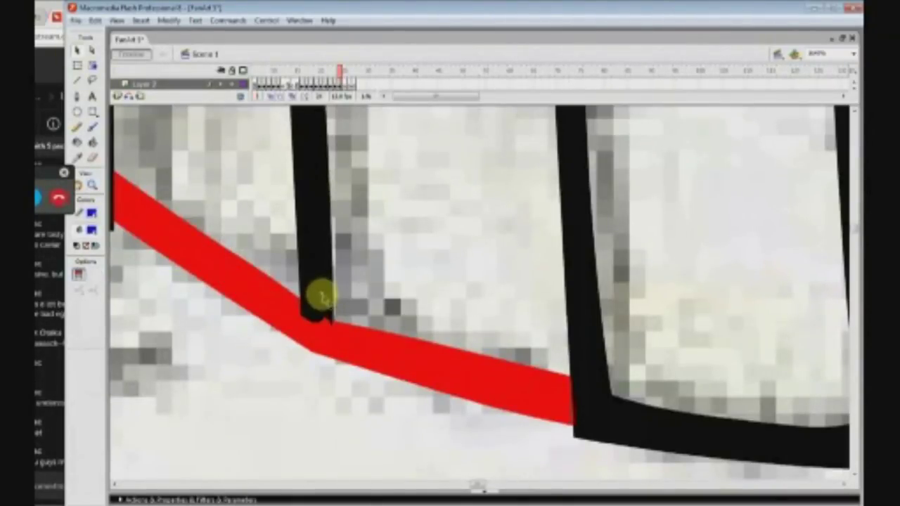
Try to reshape the red bottom segment beside the fourth neck ridge, and undo the change.
double_click(92, 184)
scroll(538, 283, down, 2)
drag(333, 148, 575, 295)
key(v)
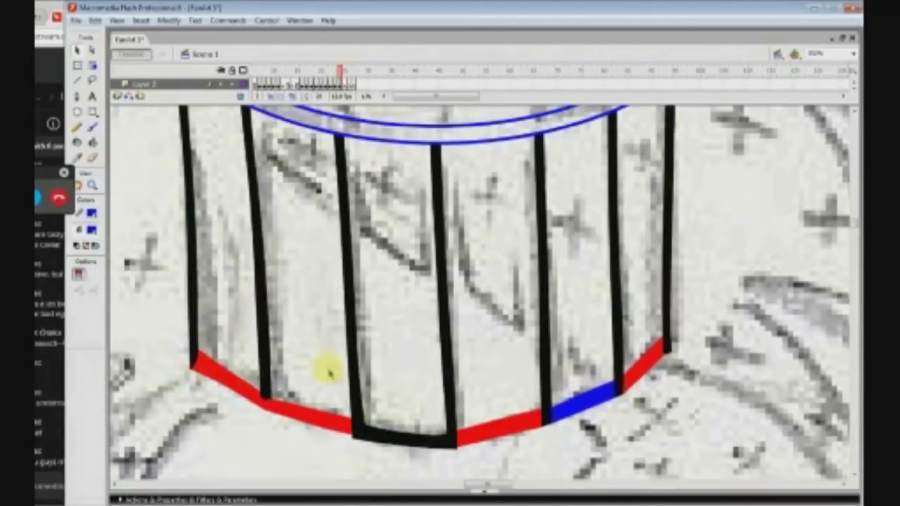
click(494, 441)
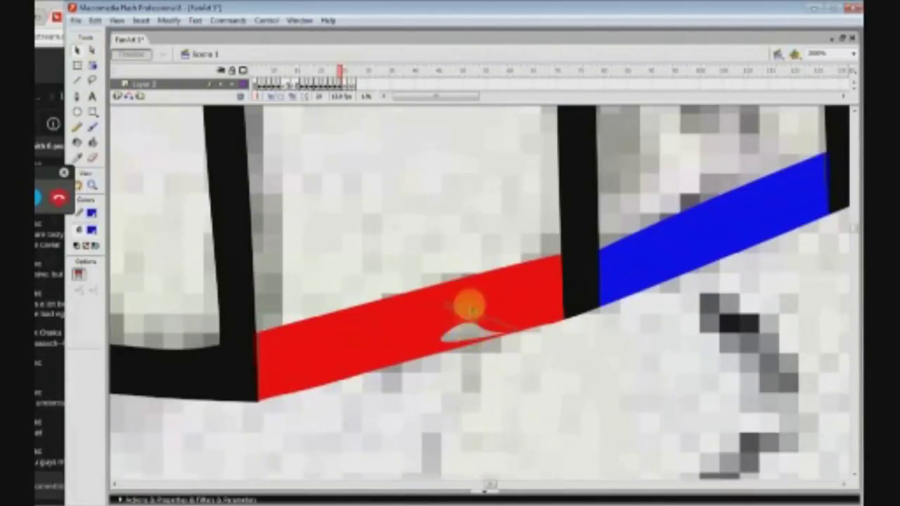
key(ctrl+z)
Fine-tune the bottom edge of the neck around the black segment's corners and save the file.
key(ctrl+1)
key(z)
drag(404, 261, 452, 279)
key(v)
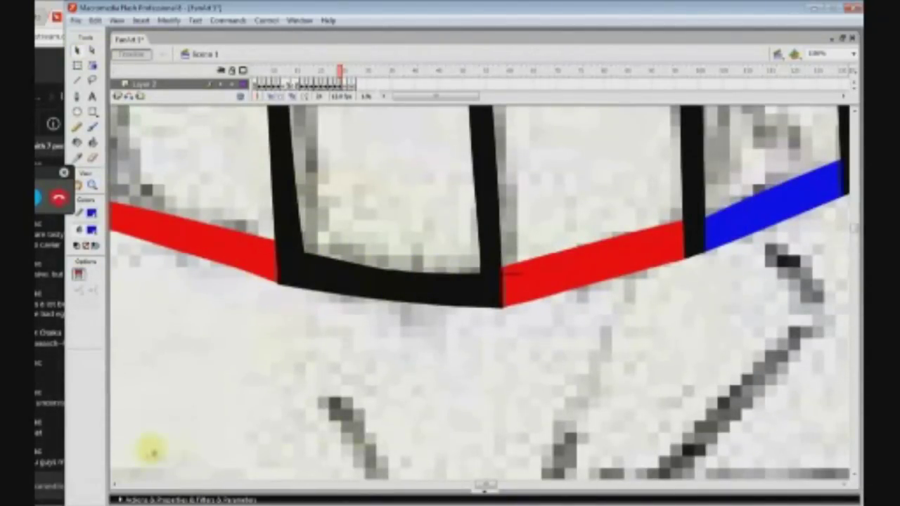
click(115, 484)
drag(417, 261, 421, 266)
click(92, 185)
click(92, 275)
triple_click(570, 307)
key(ctrl+s)
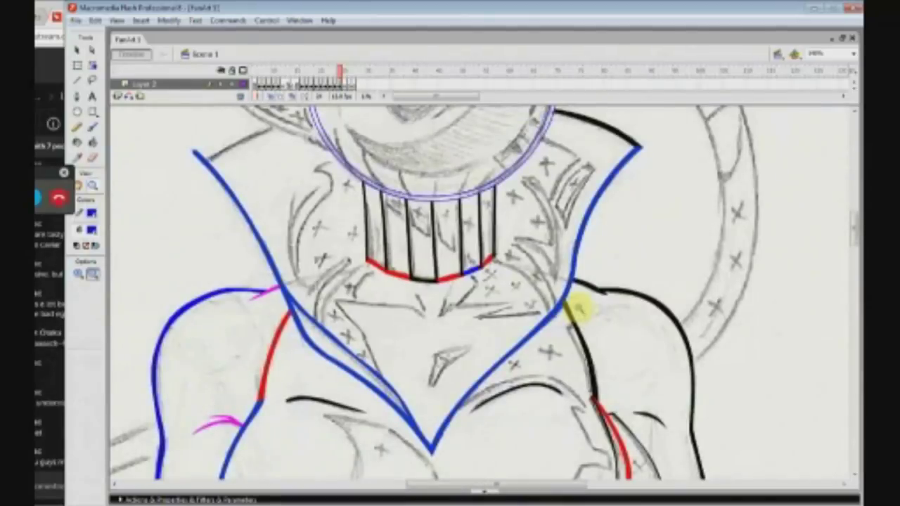
Set the brush colour to magenta and ink the curve from the neck's lower right corner to the blue collar.
click(577, 308)
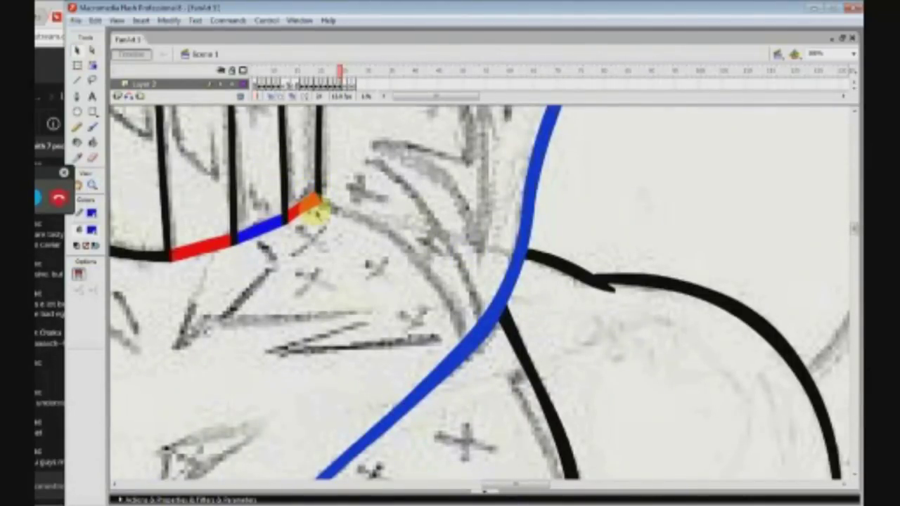
click(92, 230)
click(86, 351)
key(b)
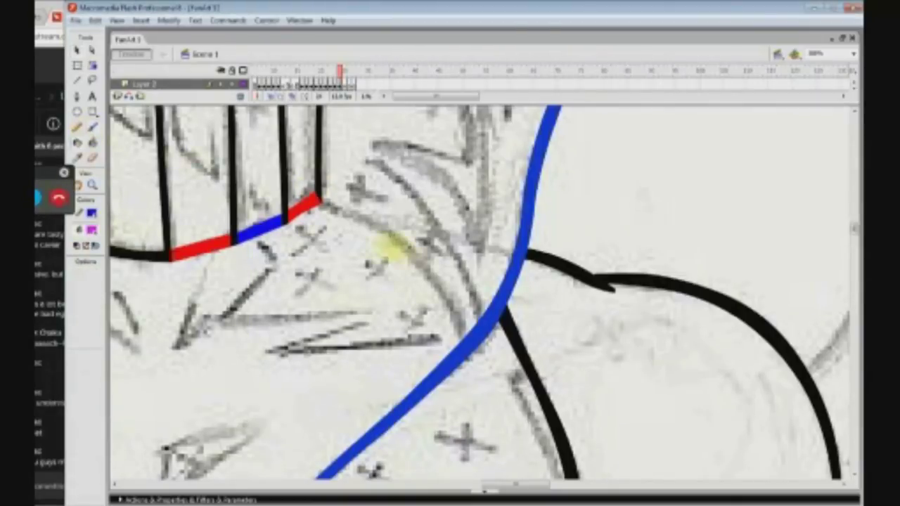
drag(294, 196, 472, 410)
right_click(492, 175)
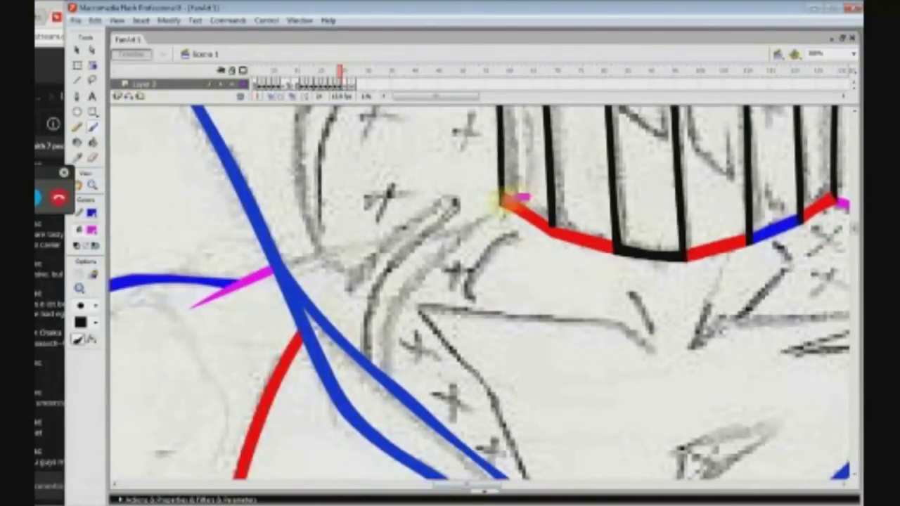
Ink the matching magenta curve from the neck's lower left corner to the collar and delete the overshooting ends.
mouse_move(506, 196)
mouse_down()
mouse_move(388, 352)
mouse_move(389, 402)
mouse_up()
click(390, 400)
click(529, 198)
key(Delete)
Ink the right and left collarbone lines below the neck in magenta, saving the file between them.
scroll(514, 317, down, 3)
drag(469, 485, 493, 485)
mouse_move(443, 243)
mouse_down()
mouse_move(588, 207)
mouse_move(668, 206)
mouse_up()
key(ctrl+s)
drag(176, 200, 409, 244)
Cut stray parts off the magenta collarbone lines and reshape their bends and inner tips.
key(v)
ctrl+click(437, 248)
ctrl+click(436, 249)
drag(292, 277, 269, 297)
right_click(267, 300)
click(288, 309)
drag(305, 242, 310, 235)
mouse_move(587, 373)
mouse_down()
mouse_move(581, 364)
mouse_move(600, 364)
mouse_up()
drag(681, 323, 678, 320)
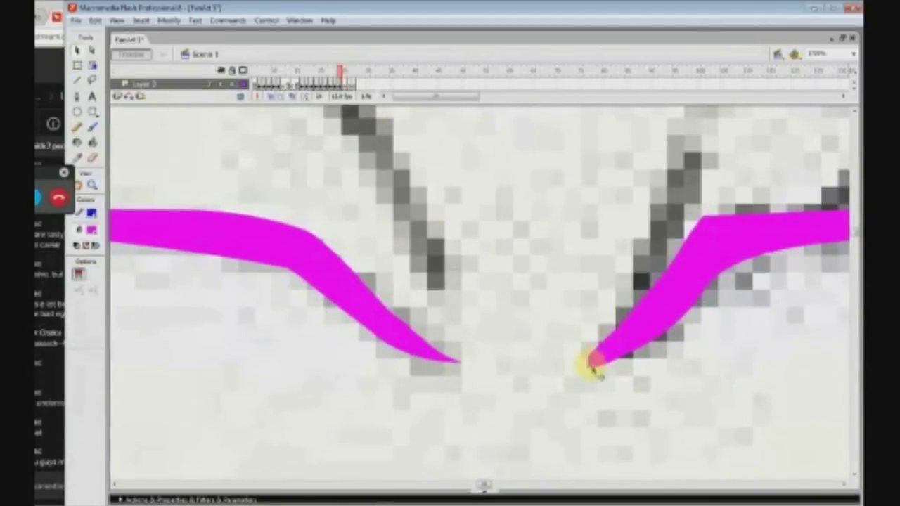
click(91, 184)
alt+click(556, 285)
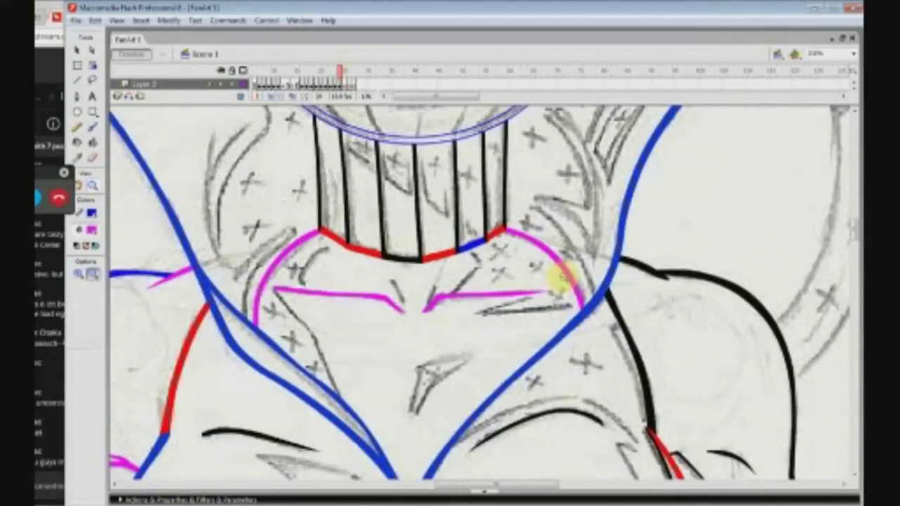
Ink the slanted throat creases, the bent line under the blue segment and the right collarbone's zigzag in magenta.
drag(511, 217, 351, 232)
click(92, 127)
drag(232, 262, 269, 339)
drag(359, 261, 326, 350)
mouse_move(420, 209)
mouse_down()
mouse_move(441, 236)
mouse_move(384, 320)
mouse_up()
scroll(514, 321, down, 1)
mouse_move(592, 265)
mouse_down()
mouse_move(416, 310)
mouse_move(689, 303)
mouse_up()
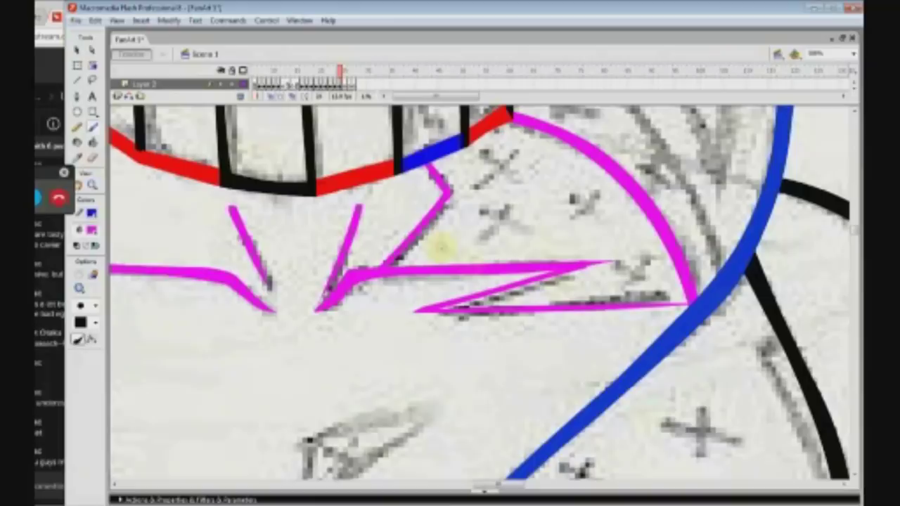
key(v)
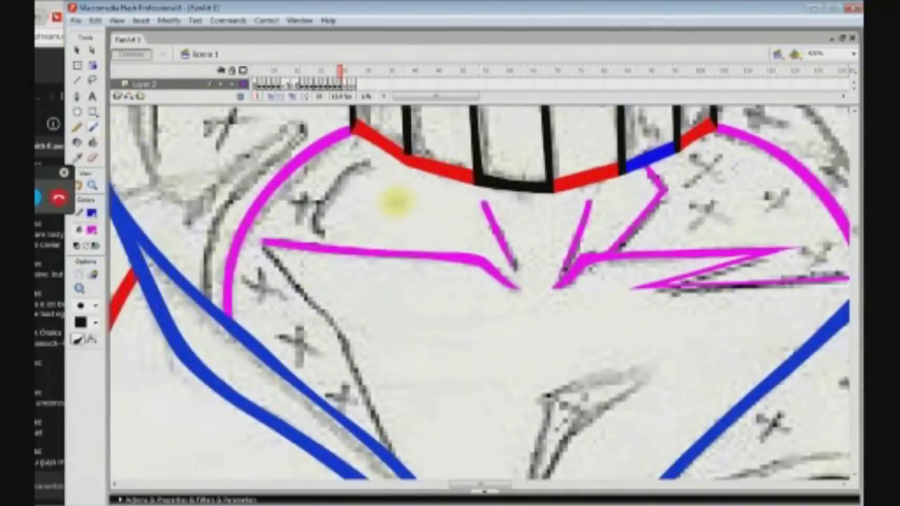
Change the brush size, then ink the small curved left neck crease and the thin line from the left collarbone to the collar.
drag(395, 201, 311, 231)
key(ctrl+z)
click(93, 304)
click(85, 330)
drag(387, 148, 320, 211)
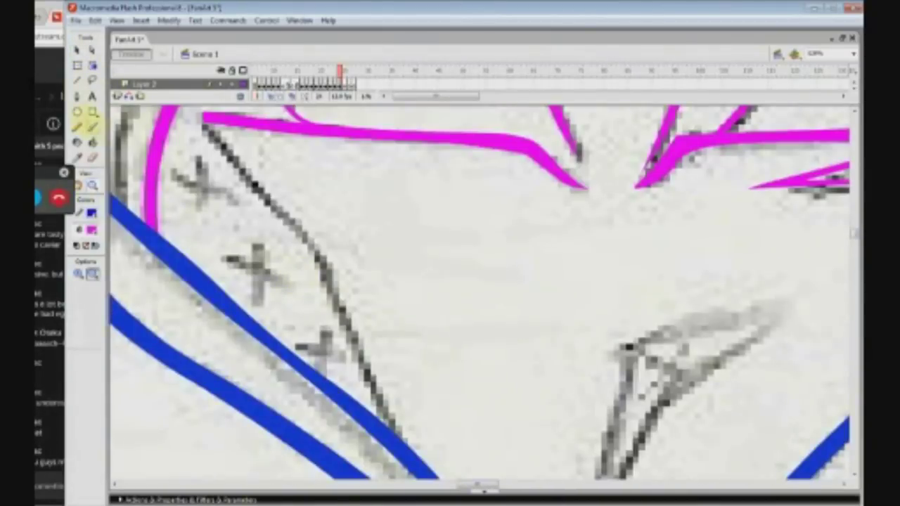
mouse_move(204, 116)
mouse_down()
mouse_move(282, 211)
mouse_move(372, 390)
mouse_up()
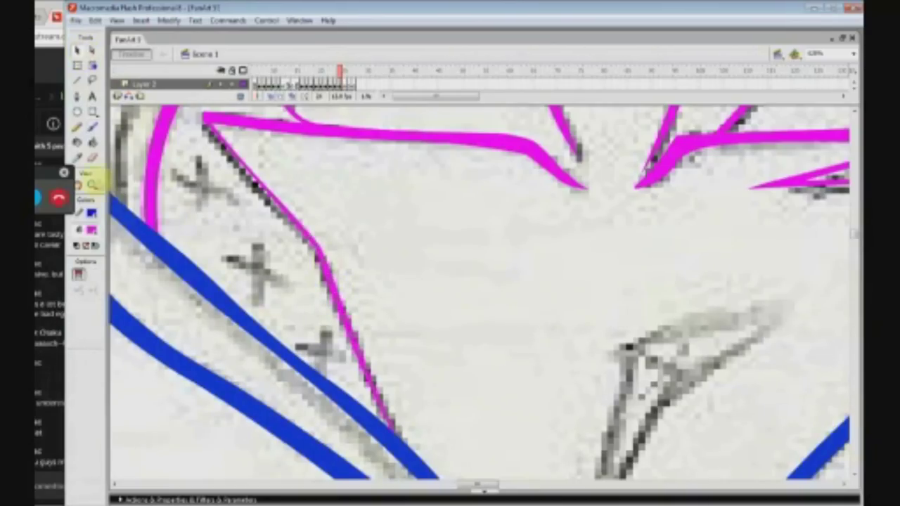
drag(563, 308, 644, 387)
Switch to the Facebook browser window and send a chat reply.
click(53, 17)
key(Return)
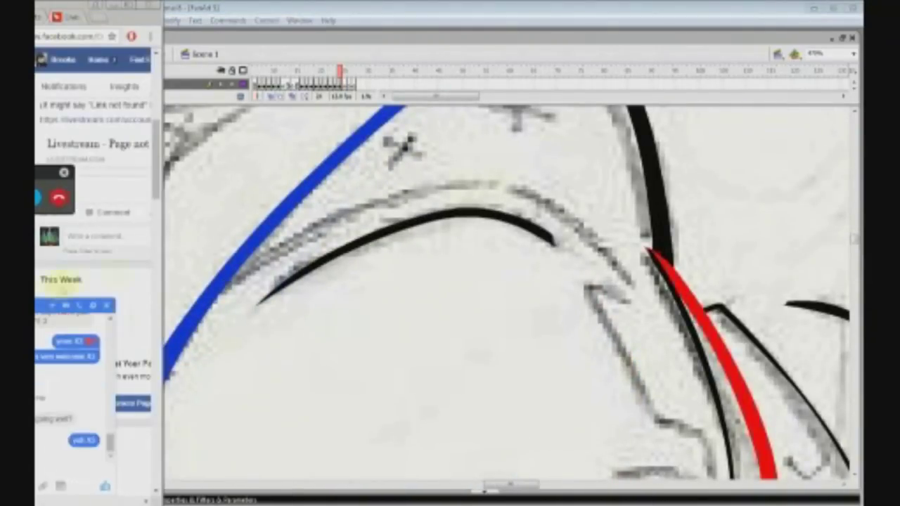
Switch back to Flash and ink a thin magenta arc over the right breast, starting at the blue collar edge.
click(542, 357)
key(b)
mouse_move(225, 291)
mouse_down()
mouse_move(318, 233)
mouse_move(598, 327)
mouse_move(464, 195)
mouse_up()
key(ctrl+z)
key(ctrl+z)
mouse_move(241, 279)
mouse_down()
mouse_move(532, 219)
mouse_move(610, 329)
mouse_up()
click(78, 51)
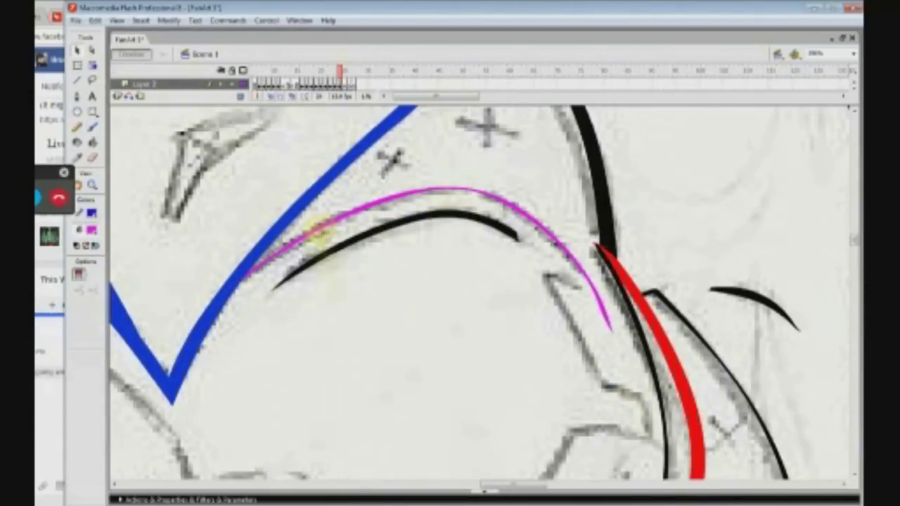
Switch to the Facebook chat again to read the conversation.
scroll(324, 243, down, 2)
click(41, 457)
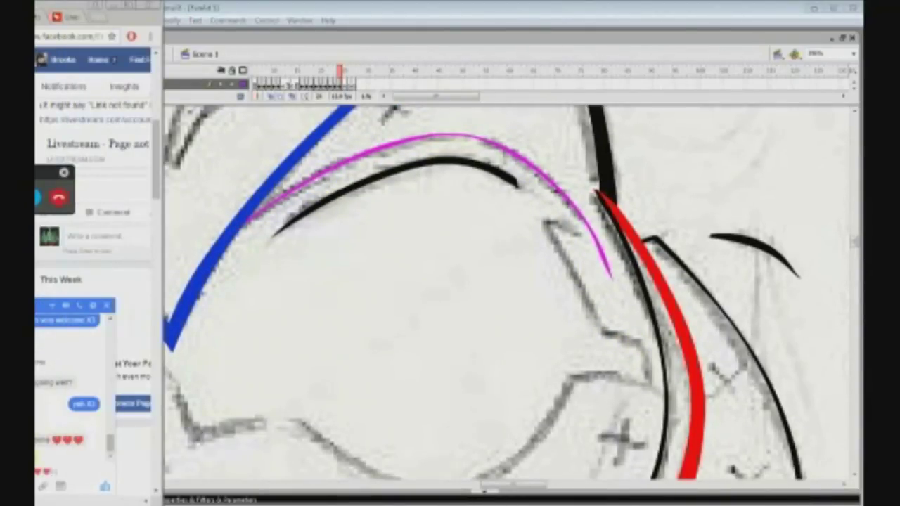
Switch back to Flash and ink a thin green diagonal line across the black neck stripes, redoing the first attempt.
click(363, 375)
scroll(364, 375, down, 2)
click(93, 186)
click(454, 272)
click(454, 272)
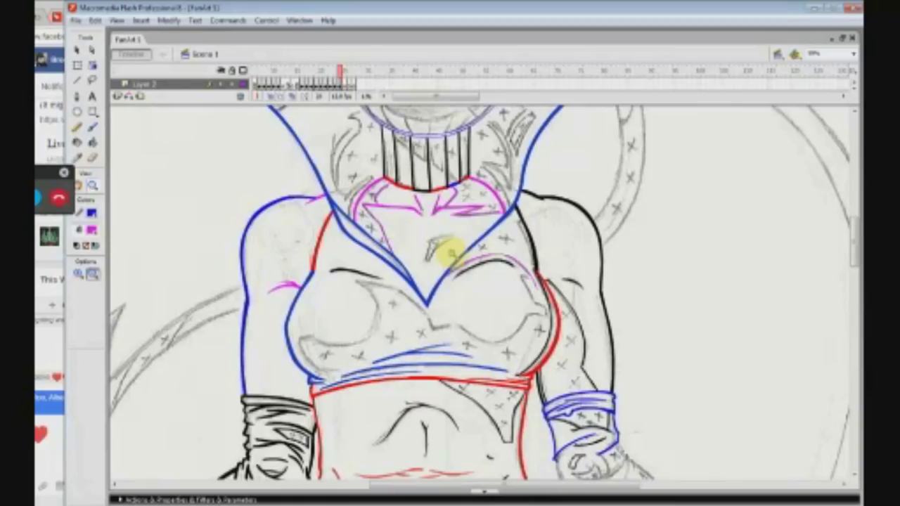
click(450, 289)
click(396, 231)
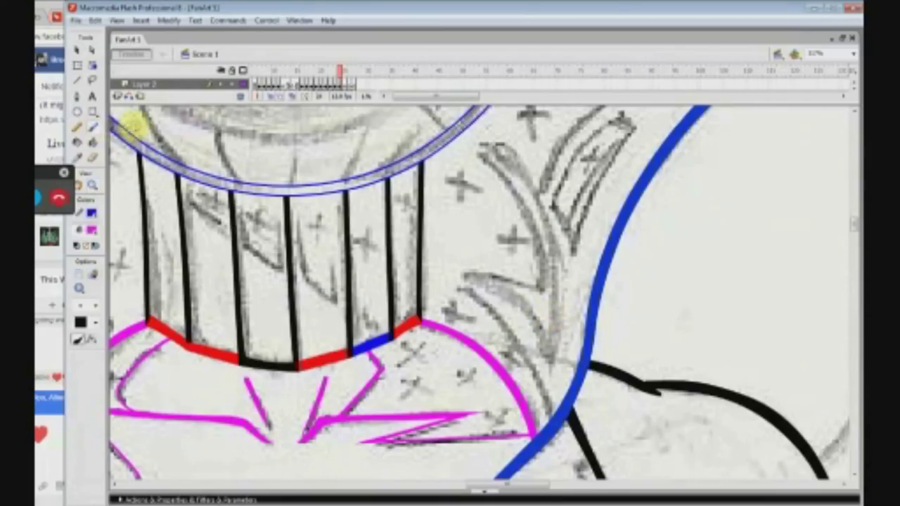
drag(162, 185, 388, 323)
key(ctrl+z)
drag(162, 185, 391, 330)
Bend the green line's segments between the neck stripes with the Selection tool and save the file.
key(v)
right_click(165, 184)
click(181, 184)
click(92, 185)
drag(183, 193, 247, 229)
click(78, 50)
click(244, 231)
click(92, 185)
alt+click(317, 255)
drag(327, 130, 718, 320)
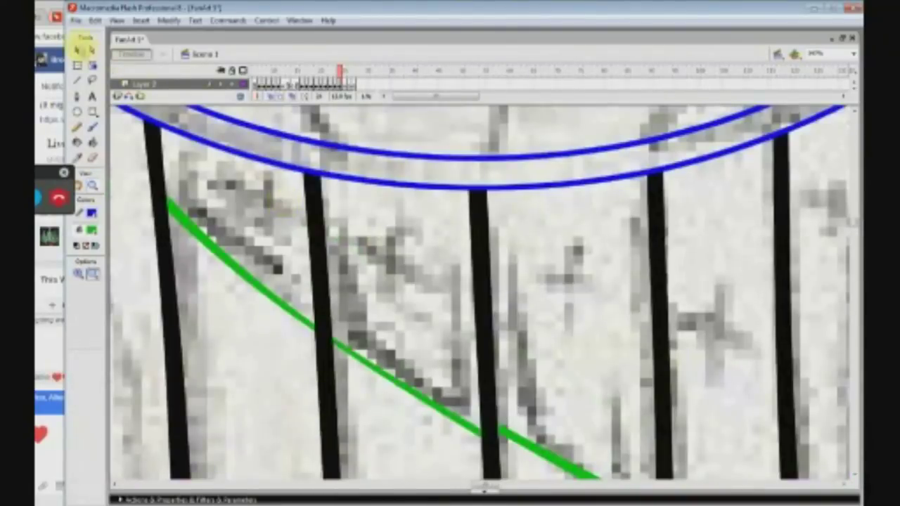
click(78, 49)
drag(384, 369, 383, 346)
key(q)
drag(425, 368, 424, 378)
click(310, 321)
drag(263, 289, 263, 261)
drag(167, 197, 168, 205)
click(392, 279)
key(ctrl+s)
Draw a thin blue line up the neck stripe right of centre from the green line, plus a short slanted line across it.
click(77, 81)
key(ctrl+minus)
key(ctrl+minus)
drag(485, 242, 636, 384)
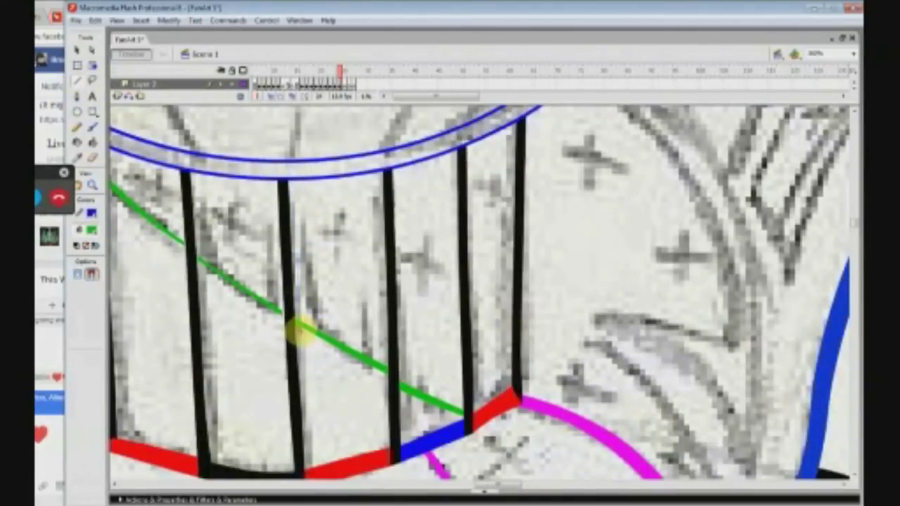
right_click(295, 318)
click(382, 363)
drag(384, 378, 381, 251)
drag(387, 273, 379, 299)
right_click(388, 362)
Draw thin blue vertical lines beside the other neck stripes, joining the green segments to the blue ring above.
drag(488, 484, 478, 482)
drag(256, 194, 254, 139)
drag(324, 249, 317, 160)
drag(350, 274, 345, 165)
right_click(346, 258)
click(367, 264)
drag(425, 317, 416, 174)
right_click(428, 312)
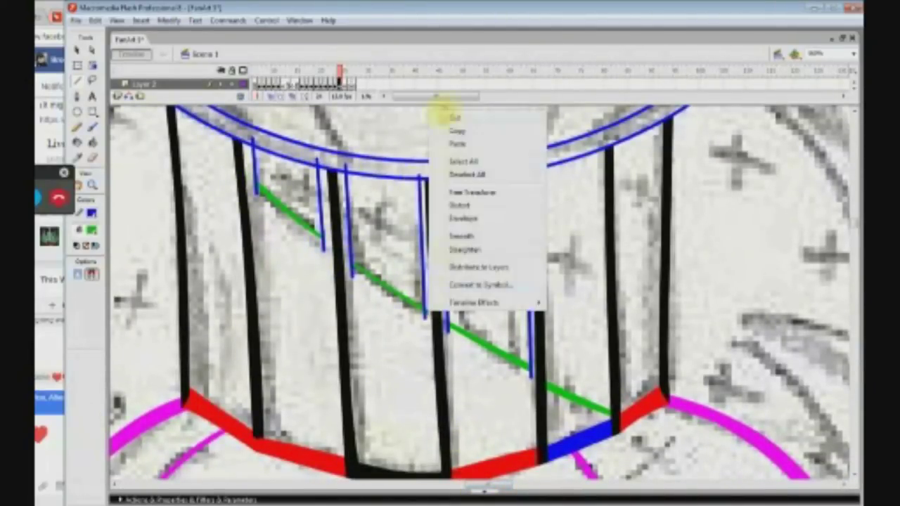
click(445, 116)
Select the ends of the blue vertical lines that overhang the green segments and delete them.
key(v)
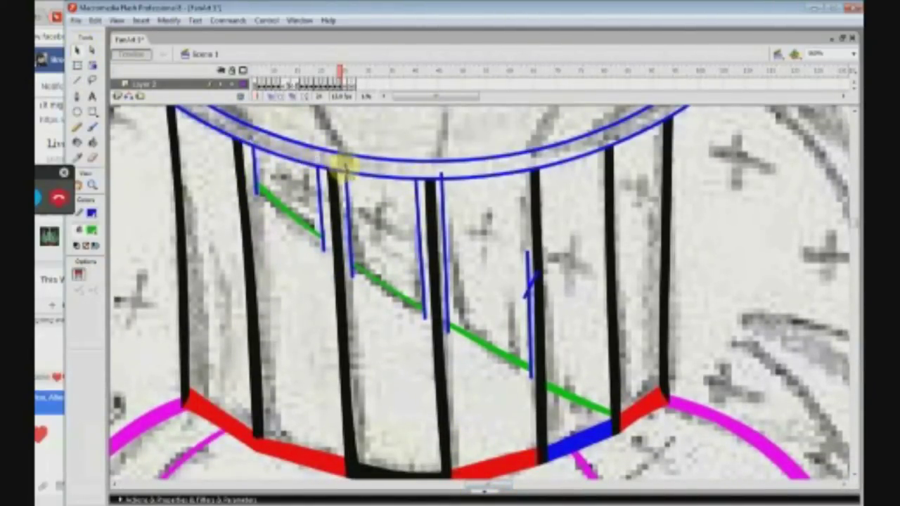
shift+click(531, 374)
shift+click(448, 329)
shift+click(425, 317)
shift+click(351, 272)
shift+click(323, 245)
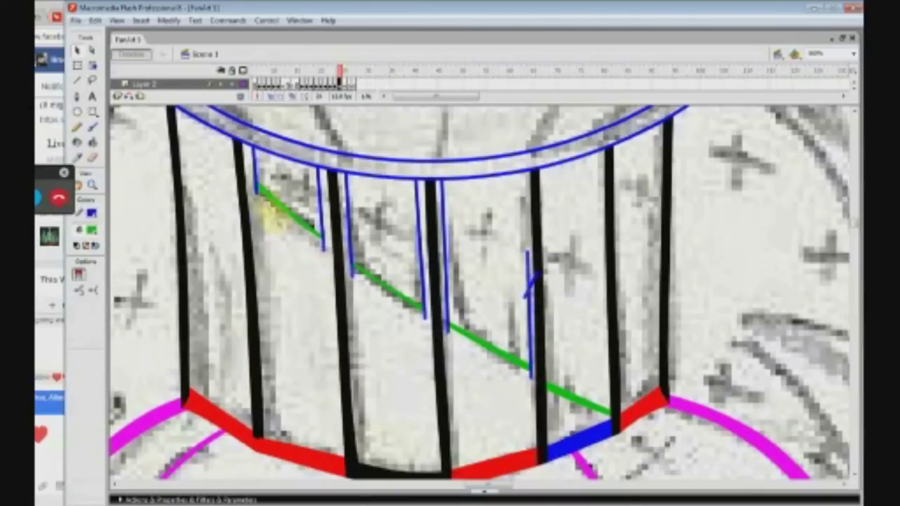
shift+click(257, 191)
key(Delete)
Frame the sketched collar details left of the neck and pick up the Brush tool.
click(92, 185)
double_click(520, 274)
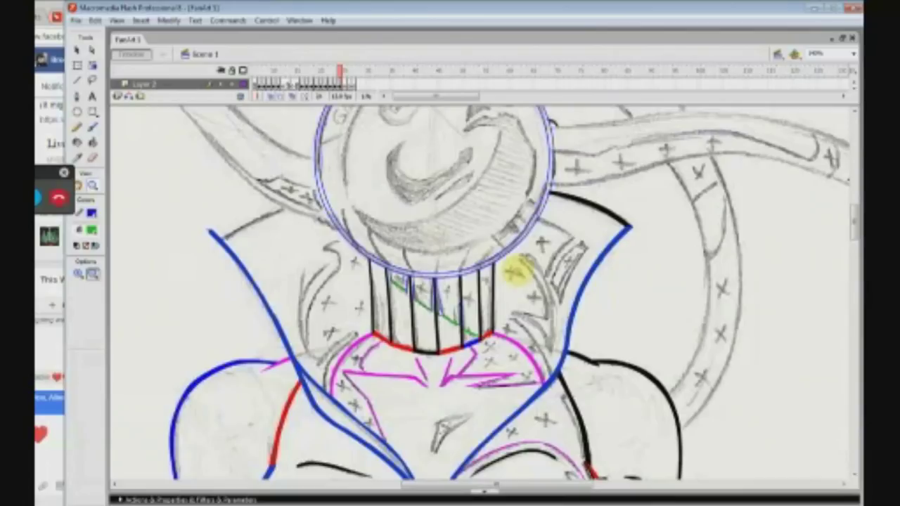
drag(306, 225, 475, 400)
drag(283, 146, 583, 418)
click(93, 127)
scroll(317, 210, up, 2)
Switch to the Facebook chat and send a reply of two hearts with a kissing-face emoji between them.
click(49, 423)
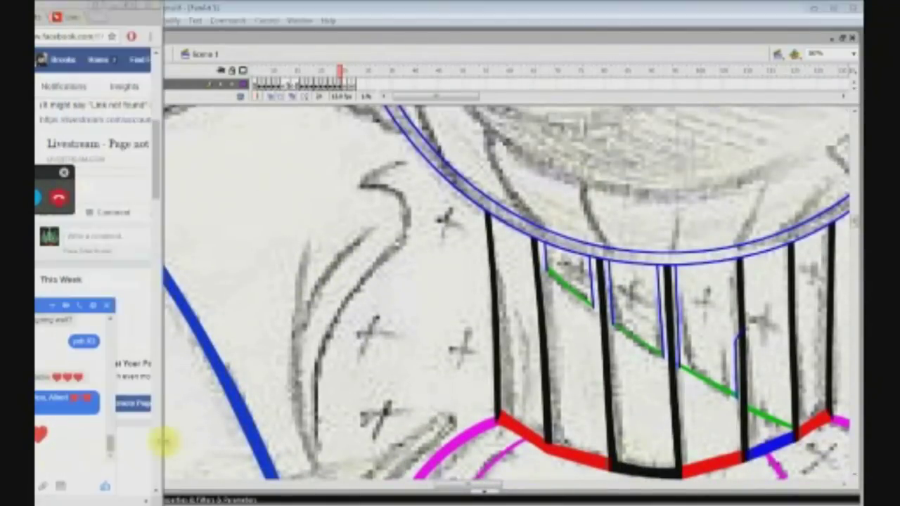
drag(165, 441, 412, 422)
click(129, 486)
click(47, 448)
click(92, 293)
click(115, 449)
click(43, 273)
key(Return)
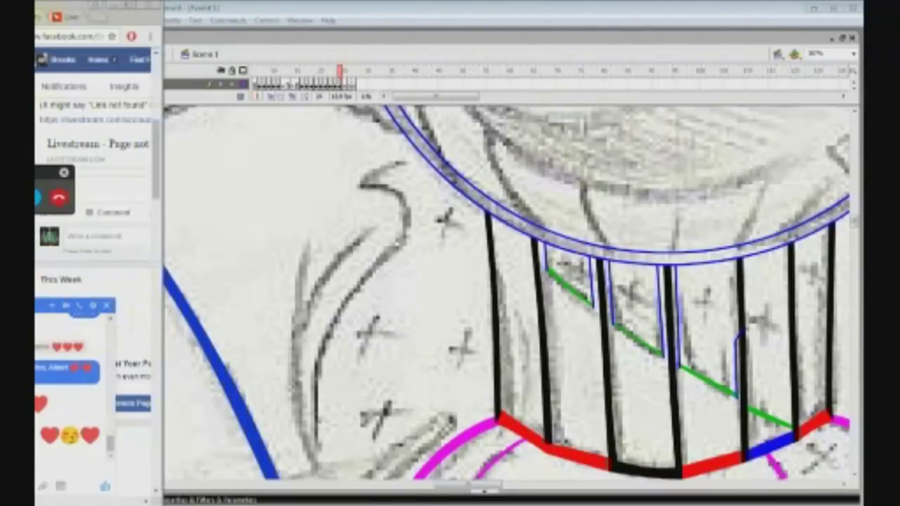
Switch back to Flash and ink the curved sketch strip beside the magenta neckline curve in green, then adjust its shape.
scroll(281, 365, down, 2)
scroll(281, 366, down, 2)
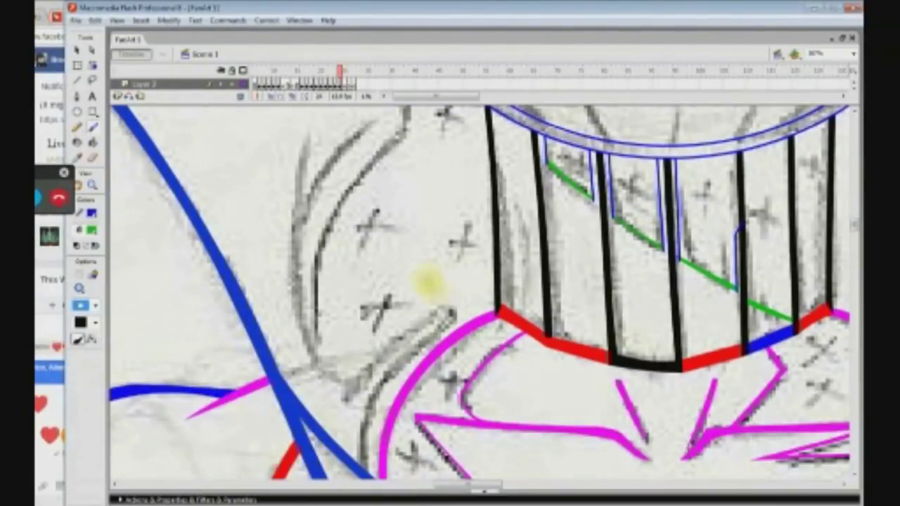
drag(460, 301, 346, 408)
scroll(397, 355, down, 2)
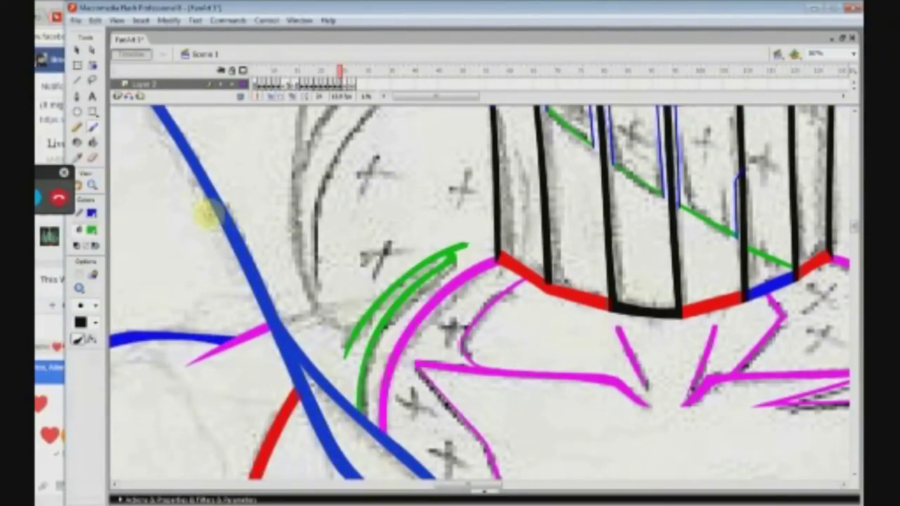
click(93, 185)
drag(399, 223, 546, 298)
click(77, 51)
drag(453, 226, 403, 212)
Ink the tall curved sketch line left of the neck in green, undoing and redoing the stroke.
double_click(93, 185)
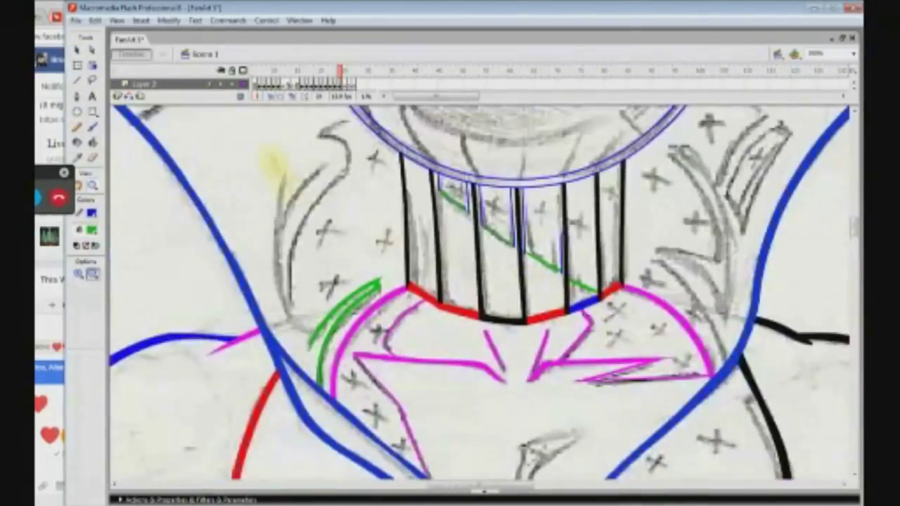
drag(295, 189, 485, 336)
click(92, 127)
mouse_move(359, 420)
mouse_down()
mouse_move(291, 319)
mouse_move(314, 137)
mouse_up()
key(ctrl+z)
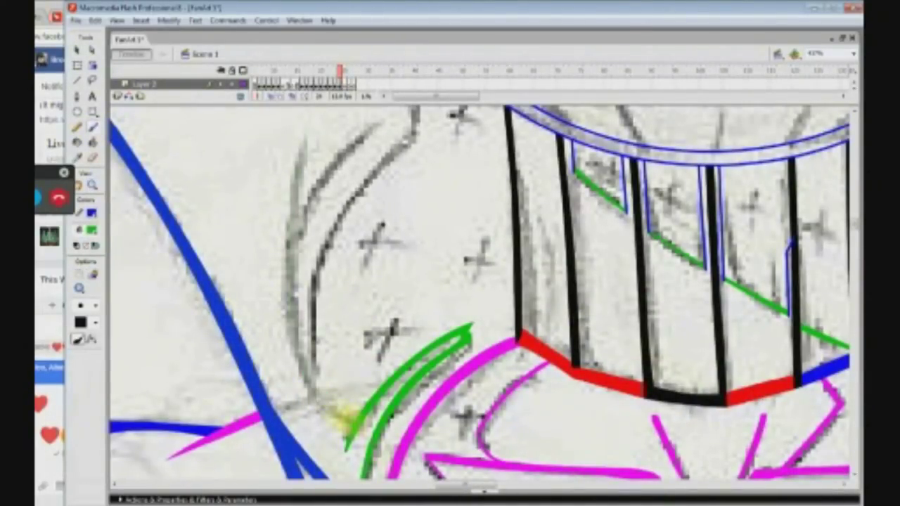
key(ctrl+y)
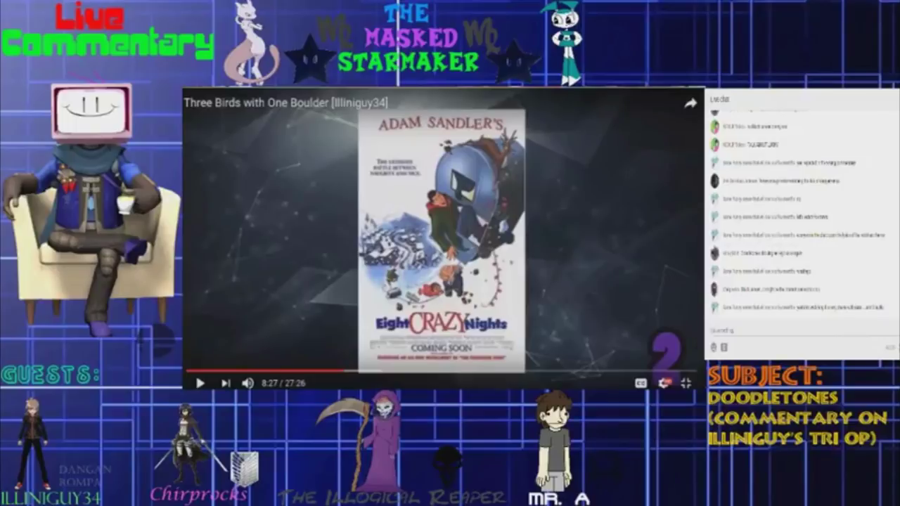
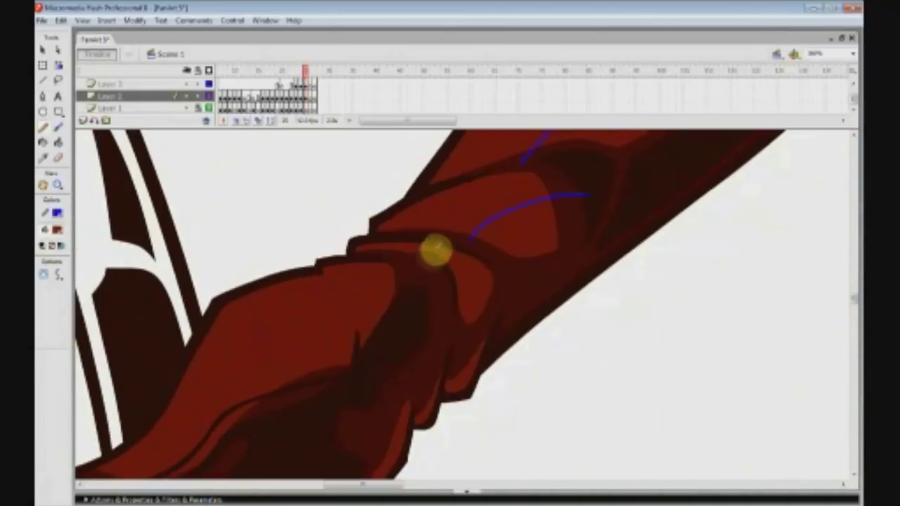
Draw blue pencil lines marking highlight boundaries on the left sleeve folds, forearm and each finger of the glove.
drag(434, 249, 461, 253)
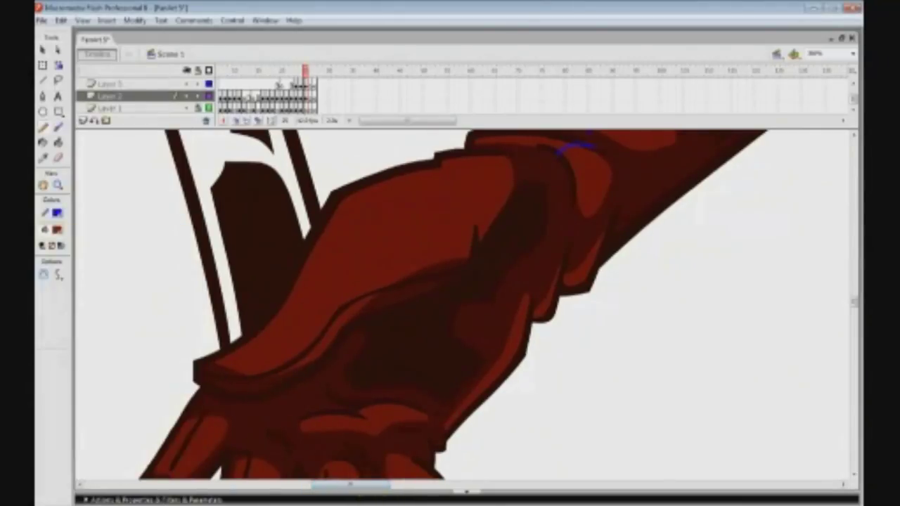
mouse_move(520, 161)
mouse_down()
mouse_move(475, 184)
mouse_move(454, 262)
mouse_move(242, 327)
mouse_up()
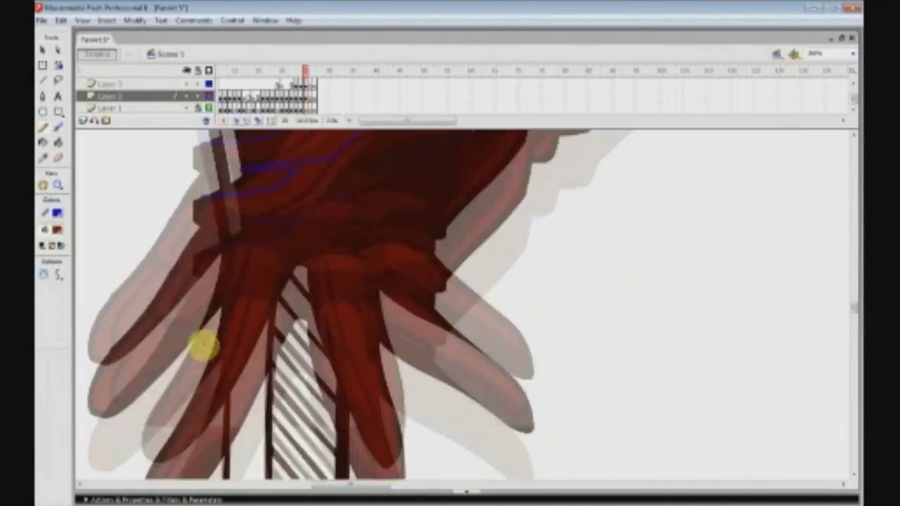
drag(204, 267, 175, 204)
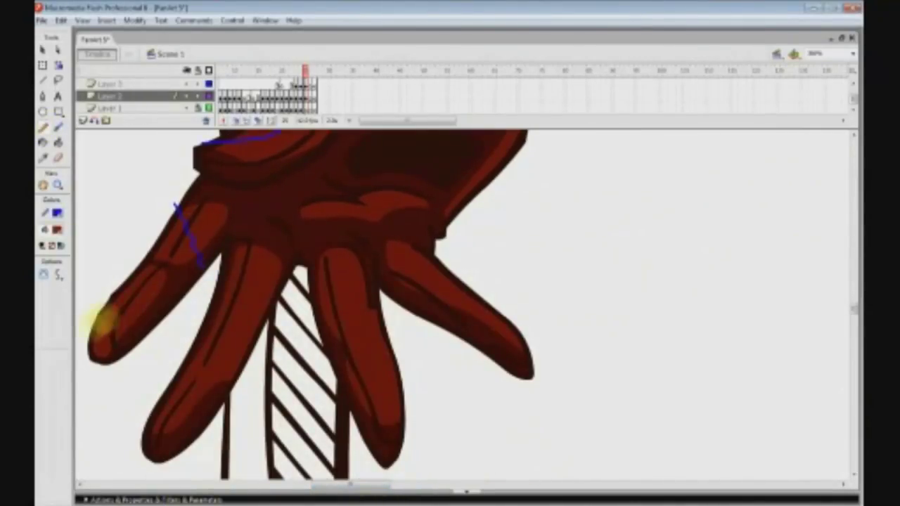
drag(91, 329, 184, 288)
mouse_move(239, 239)
mouse_down()
mouse_move(246, 339)
mouse_move(165, 393)
mouse_up()
drag(365, 259, 318, 287)
drag(343, 337, 406, 355)
drag(415, 246, 467, 276)
click(59, 142)
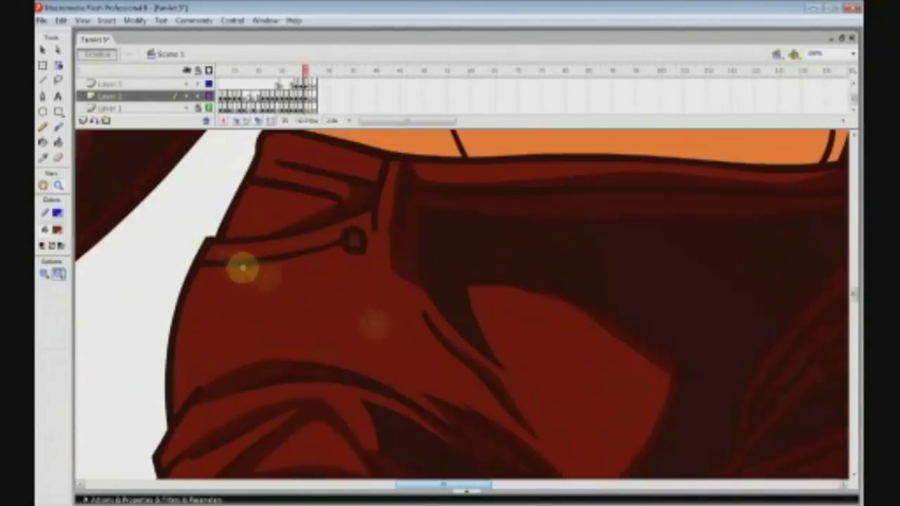
Draw blue pencil lines marking highlight boundaries on the trousers around the left pocket, crotch creases and upper thigh folds.
key(y)
drag(377, 199, 392, 241)
mouse_move(429, 292)
mouse_down()
mouse_move(425, 327)
mouse_move(362, 383)
mouse_up()
drag(336, 141, 222, 249)
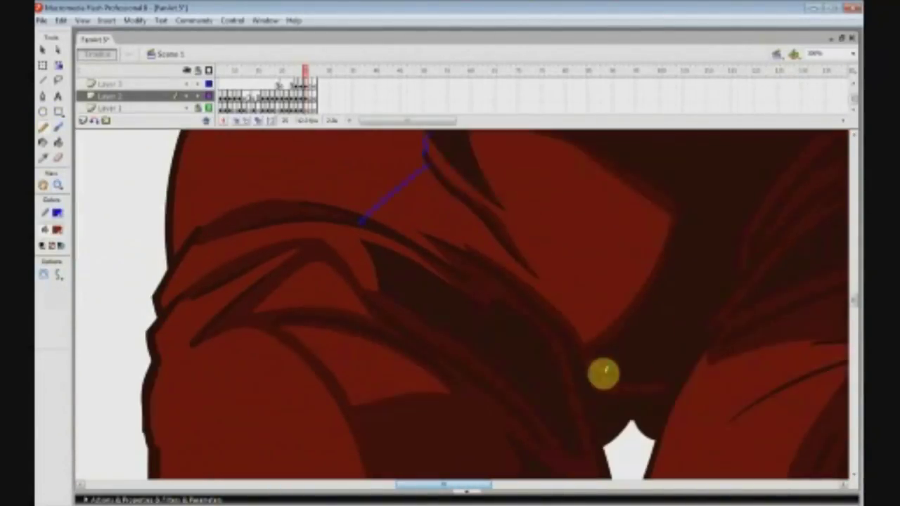
drag(593, 186, 542, 342)
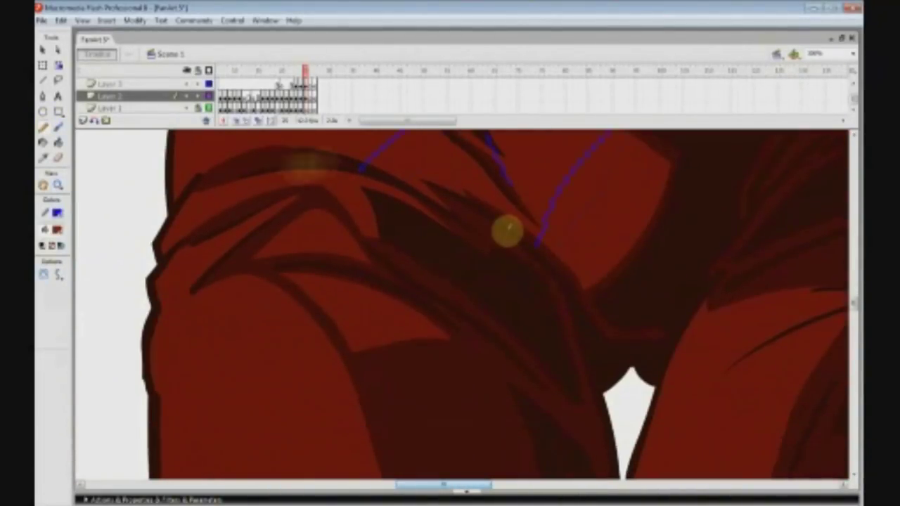
drag(301, 171, 220, 223)
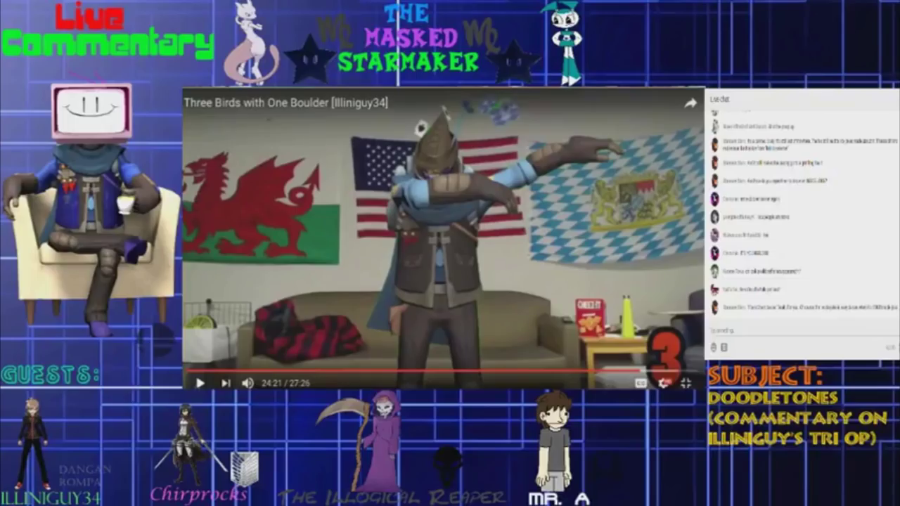
key(space)
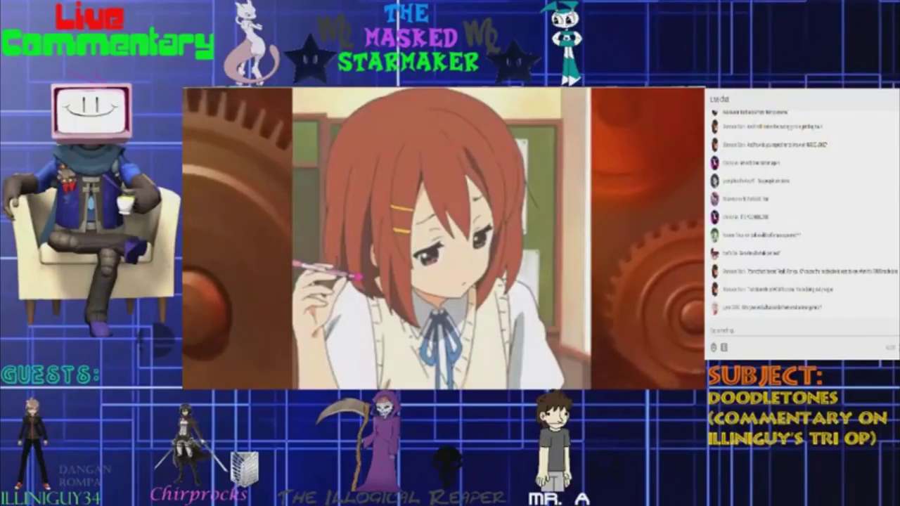
key(space)
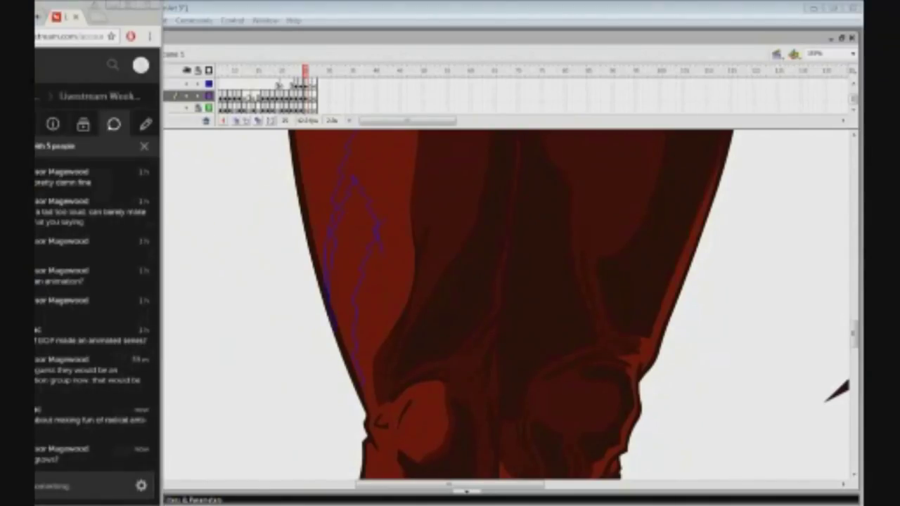
Switch back to Flash, draw blue highlight boundaries down the left lower leg and its folds, and fill the left thigh highlight with lighter red.
click(58, 185)
click(435, 422)
click(43, 127)
mouse_move(416, 225)
mouse_down()
mouse_move(408, 383)
mouse_move(368, 303)
mouse_move(400, 257)
mouse_up()
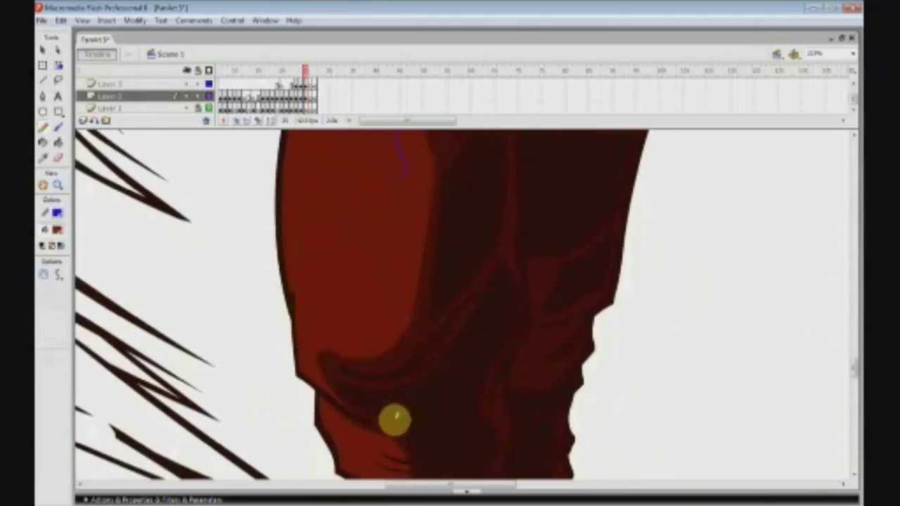
drag(402, 131, 307, 401)
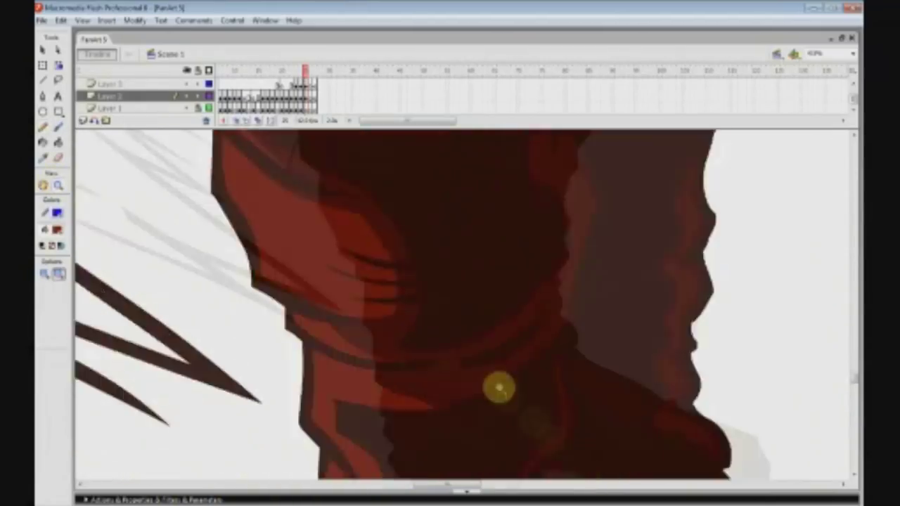
drag(382, 224, 351, 277)
mouse_move(366, 316)
mouse_down()
mouse_move(387, 323)
mouse_move(389, 381)
mouse_up()
scroll(402, 361, down, 3)
drag(396, 289, 405, 332)
key(k)
scroll(387, 295, up, 10)
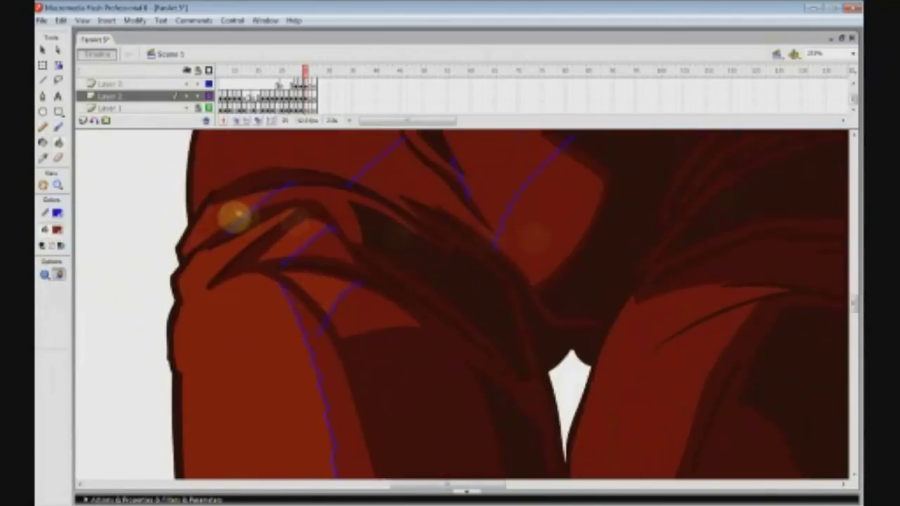
Draw blue pencil lines marking the highlight boundary across the top and down the inner side of the right thigh.
key(ctrl+minus)
key(ctrl+minus)
key(y)
scroll(507, 281, up, 3)
key(ctrl+equal)
key(ctrl+equal)
drag(292, 225, 310, 244)
drag(307, 244, 404, 225)
mouse_move(380, 231)
mouse_down()
mouse_move(302, 320)
mouse_move(226, 444)
mouse_up()
Frame the right hip, save the file and check the livestream chat before returning to Flash.
click(58, 185)
drag(436, 229, 633, 316)
click(43, 128)
key(ctrl+s)
key(alt+Tab)
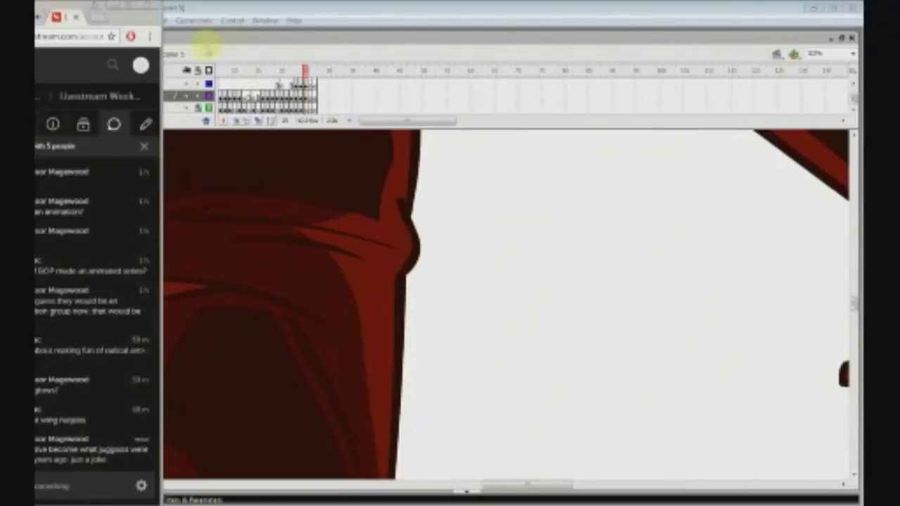
key(alt+Tab)
Draw a blue pencil line along the outer edge of the right thigh and hip up to the waistband.
scroll(378, 185, down, 1)
drag(332, 180, 387, 466)
scroll(388, 461, up, 2)
mouse_move(335, 285)
mouse_down()
mouse_move(405, 250)
mouse_move(401, 373)
mouse_up()
scroll(377, 279, up, 3)
click(44, 143)
click(43, 127)
scroll(401, 372, up, 4)
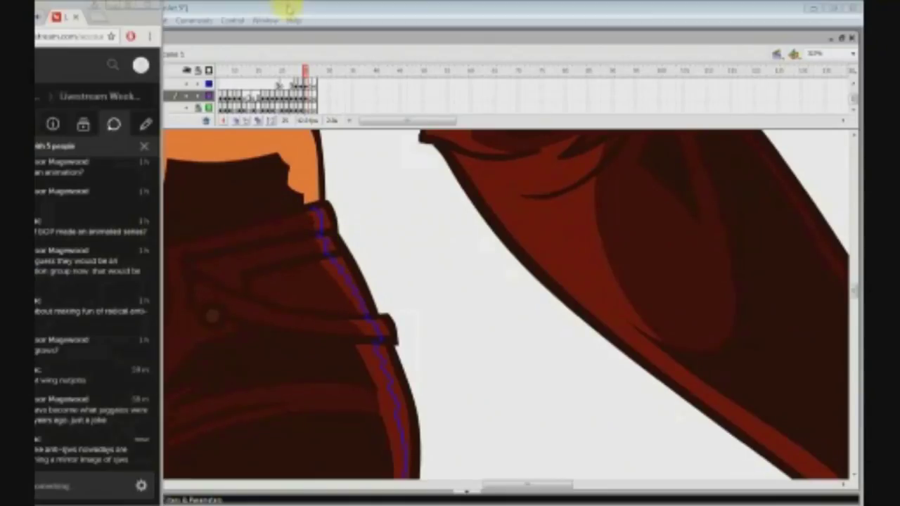
Try to fill the outlined strip along the right hip with the Paint Bucket.
click(59, 143)
click(382, 326)
key(ctrl+z)
Save the file.
scroll(382, 326, down, 4)
click(59, 184)
double_click(428, 319)
key(ctrl+s)
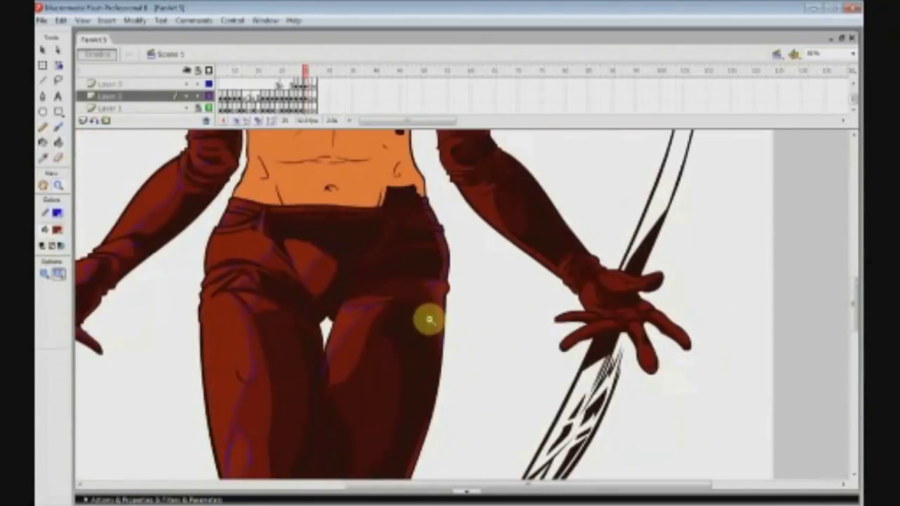
Draw blue pencil lines marking highlight boundaries on the four fingers of the right hand below the thumb, and save the file.
drag(597, 267, 726, 392)
click(43, 128)
mouse_move(427, 368)
mouse_down()
mouse_move(447, 426)
mouse_move(427, 436)
mouse_up()
drag(426, 368, 398, 308)
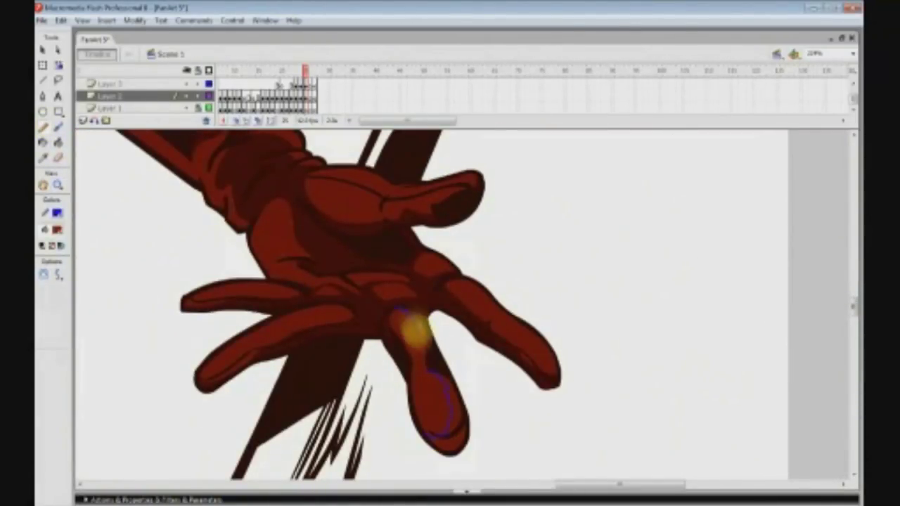
mouse_move(467, 305)
mouse_down()
mouse_move(505, 309)
mouse_move(556, 356)
mouse_up()
drag(337, 301, 201, 368)
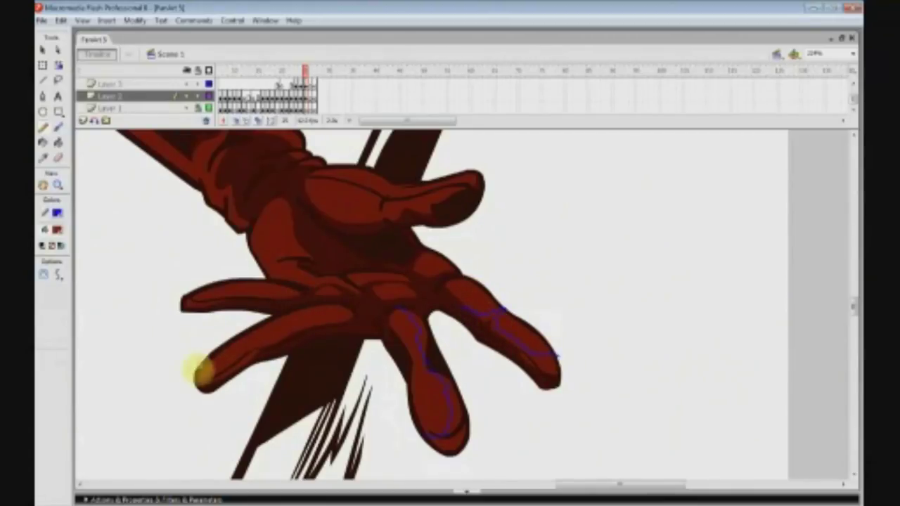
drag(206, 300, 292, 288)
key(ctrl+s)
Fill an outlined highlight area on the right hand's fingers with the lighter red.
click(58, 185)
drag(154, 239, 625, 451)
click(59, 143)
click(514, 394)
scroll(492, 302, up, 3)
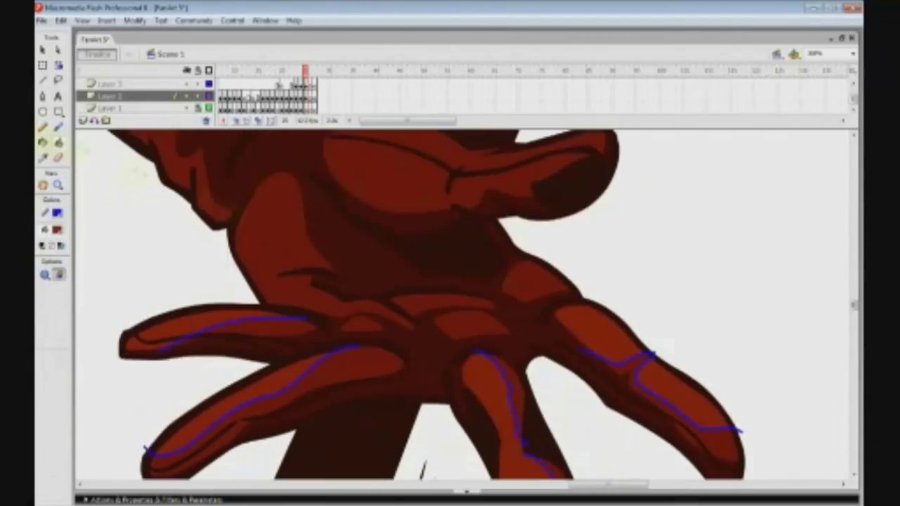
Draw blue pencil lines marking highlight boundaries on the right palm's heel and around the finger bases.
key(alt+Tab)
click(275, 7)
scroll(289, 177, up, 2)
mouse_move(301, 220)
mouse_down()
mouse_move(292, 236)
mouse_move(287, 360)
mouse_up()
drag(353, 388, 367, 373)
drag(454, 395, 508, 372)
drag(518, 312, 536, 353)
mouse_move(422, 369)
mouse_down()
mouse_move(461, 348)
mouse_move(499, 350)
mouse_up()
mouse_move(315, 340)
mouse_down()
mouse_move(351, 359)
mouse_move(390, 361)
mouse_up()
Fill the outlined palm and finger-base highlights of the right hand with the lighter red.
click(43, 158)
click(367, 373)
click(261, 295)
click(425, 359)
click(357, 370)
scroll(357, 351, up, 2)
key(alt+Tab)
click(256, 6)
Draw a blue pencil boundary along the right thumb and its base, and fill the enclosed area with the lighter red.
click(43, 127)
mouse_move(345, 298)
mouse_down()
mouse_move(408, 300)
mouse_move(464, 256)
mouse_move(594, 247)
mouse_up()
click(58, 142)
click(407, 250)
Draw blue pencil lines marking the highlight boundaries along the inner edge of the right arm's upper sleeve.
click(58, 185)
double_click(485, 141)
drag(206, 202, 345, 306)
click(43, 127)
mouse_move(346, 224)
mouse_down()
mouse_move(314, 318)
mouse_move(342, 428)
mouse_up()
drag(340, 162, 289, 195)
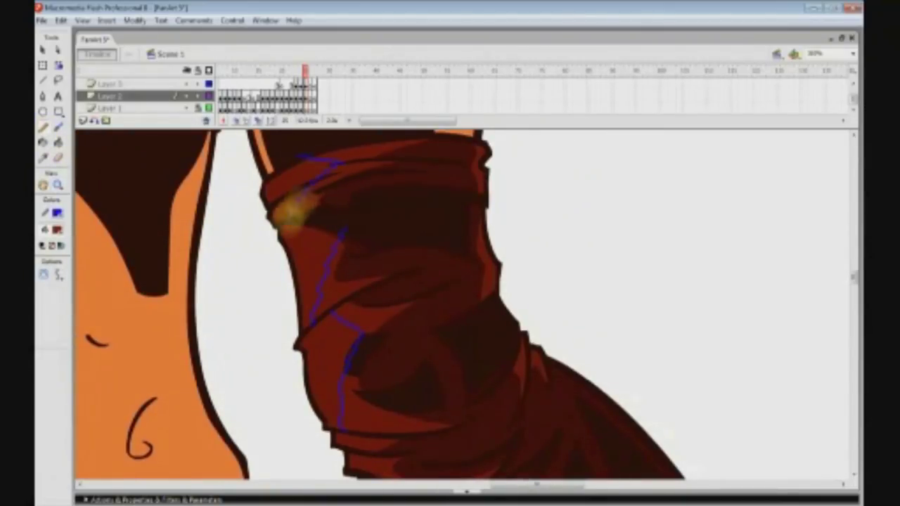
Fill the outlined highlights on the right sleeve folds and forearm with the lighter red, and save the file.
click(59, 143)
scroll(321, 260, down, 2)
scroll(320, 261, down, 3)
key(z)
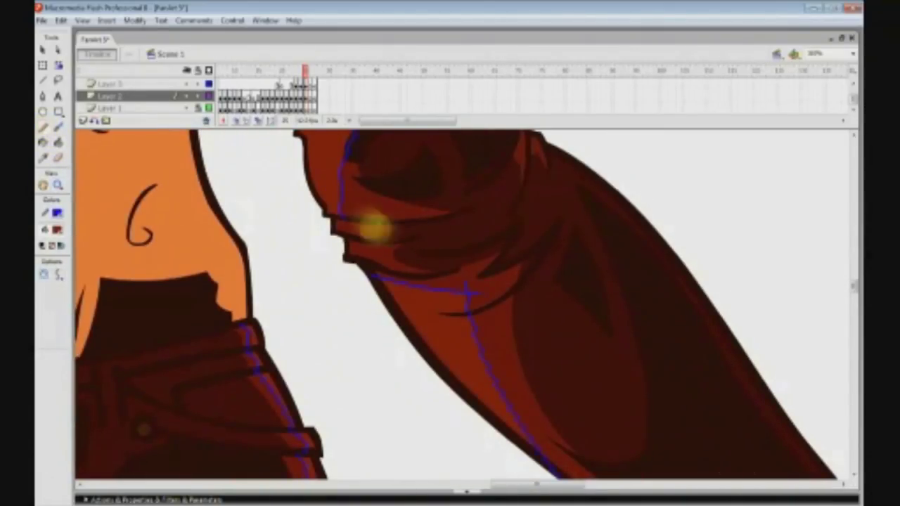
click(357, 239)
click(415, 310)
click(427, 326)
key(ctrl+s)
Select the artwork on the active layer's current frame.
drag(447, 414, 442, 314)
scroll(442, 314, down, 2)
click(304, 96)
key(v)
click(177, 181)
click(331, 6)
Set the fill colour to bright red for the brightest highlights.
key(z)
click(472, 286)
click(471, 287)
click(301, 287)
click(58, 230)
click(202, 249)
click(338, 339)
click(502, 291)
click(502, 291)
Draw blue pencil lines marking the boundaries of the brightest highlights on the character.
click(44, 127)
mouse_move(587, 373)
mouse_down()
mouse_move(698, 243)
mouse_move(590, 390)
mouse_up()
drag(194, 259, 249, 254)
drag(249, 255, 143, 362)
scroll(260, 175, up, 2)
drag(257, 141, 283, 252)
drag(213, 271, 321, 258)
Fill the three outlined highlight areas with bright red.
click(58, 143)
click(186, 337)
click(243, 236)
click(626, 359)
Outline another small highlight with the blue pencil and fill it with bright red.
double_click(58, 185)
drag(262, 232, 355, 270)
key(ctrl+z)
mouse_move(172, 357)
mouse_down()
mouse_move(426, 229)
mouse_move(510, 205)
mouse_move(238, 475)
mouse_up()
click(58, 143)
click(176, 344)
Draw blue pencil highlight boundaries down the left arm's upper sleeve and fill the enclosed area with bright red.
double_click(58, 185)
drag(225, 268, 345, 335)
key(alt+Tab)
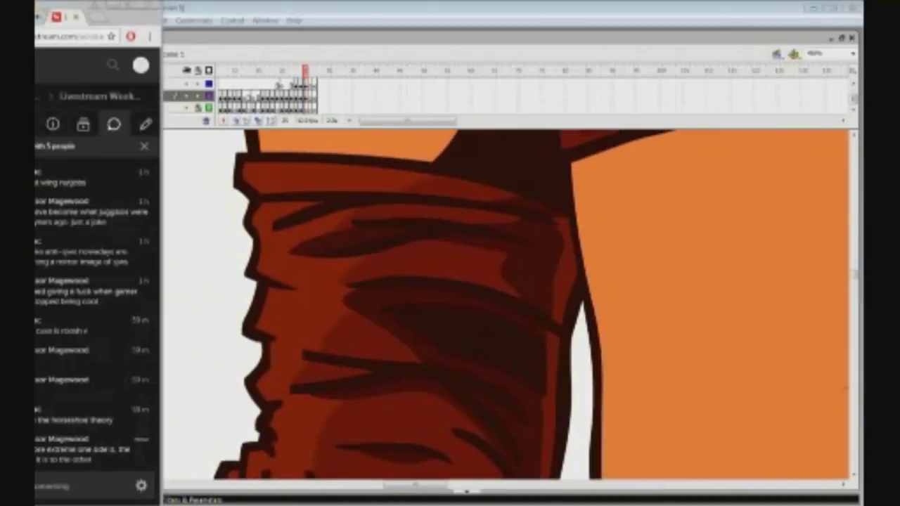
mouse_move(380, 163)
mouse_down()
mouse_move(302, 190)
mouse_move(275, 287)
mouse_move(271, 379)
mouse_up()
scroll(272, 380, down, 5)
drag(271, 200, 327, 362)
drag(260, 257, 211, 376)
key(k)
click(285, 302)
Save the file and draw a blue pencil line down the left forearm, closing it off at the wrist.
key(alt+Tab)
click(59, 185)
drag(393, 288, 528, 392)
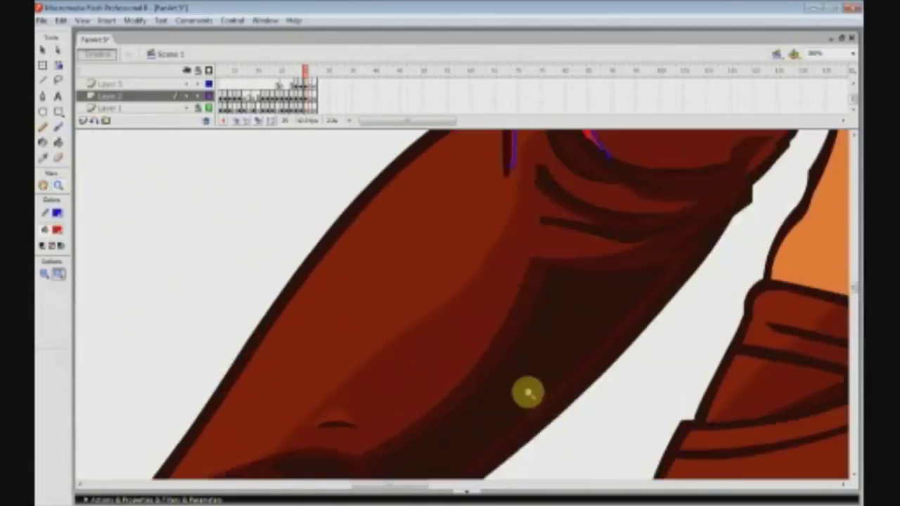
scroll(528, 391, up, 2)
key(y)
key(ctrl+s)
drag(509, 164, 460, 234)
drag(505, 170, 384, 356)
scroll(385, 357, down, 3)
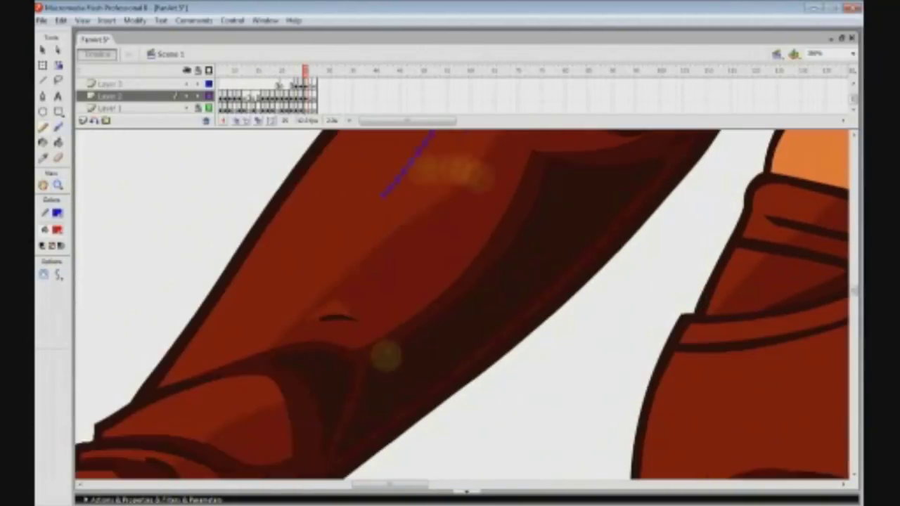
drag(386, 198, 209, 380)
scroll(208, 381, down, 2)
drag(133, 328, 322, 275)
Outline the highlights on the back of the left glove with the blue pencil and fill them with bright red.
drag(396, 484, 364, 484)
scroll(365, 281, down, 3)
mouse_move(350, 215)
mouse_down()
mouse_move(372, 217)
mouse_move(231, 314)
mouse_up()
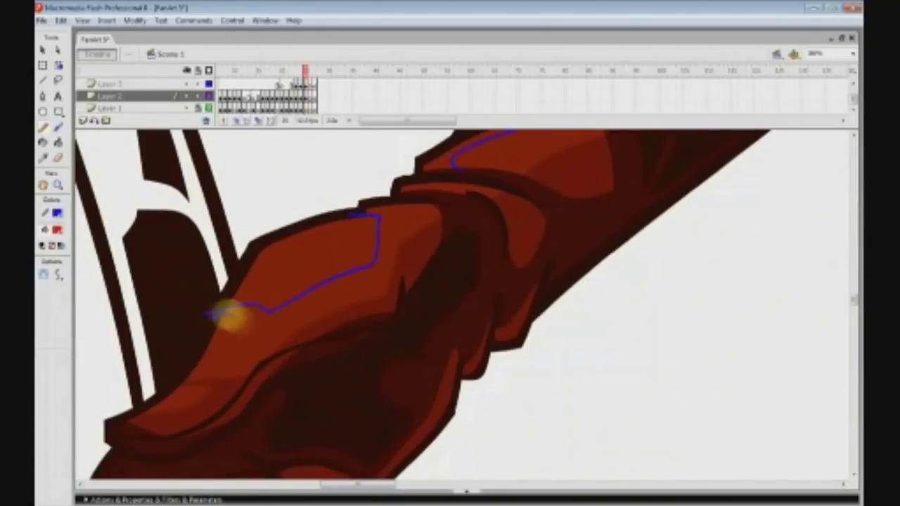
key(alt+Tab)
key(alt+Tab)
key(k)
click(227, 322)
click(278, 287)
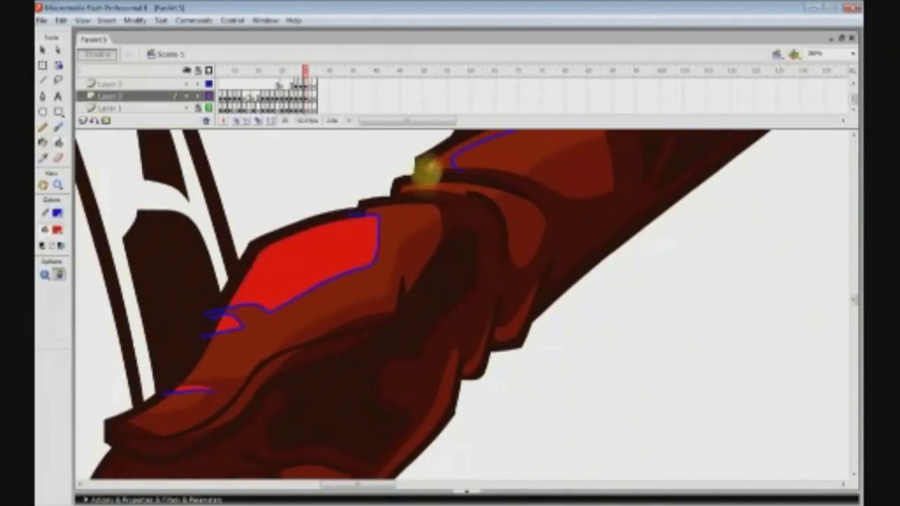
Fill the outlined strips along the left forearm and sleeve with bright red, and save the file.
click(436, 166)
scroll(436, 168, up, 3)
click(524, 235)
scroll(490, 330, up, 5)
click(512, 328)
key(ctrl+s)
Draw four blue pencil lines outlining further bright highlight areas on the character.
double_click(58, 185)
drag(249, 275, 378, 345)
click(43, 127)
mouse_move(155, 346)
mouse_down()
mouse_move(222, 292)
mouse_move(251, 293)
mouse_up()
drag(227, 280, 272, 217)
drag(321, 300, 356, 365)
drag(308, 334, 320, 422)
Fill the newly outlined highlight areas with bright red.
click(58, 143)
click(219, 290)
click(328, 320)
click(338, 346)
scroll(338, 346, down, 1)
Outline an adjoining highlight with blue pencil lines, fill it with bright red, and save the file.
click(43, 127)
mouse_move(514, 242)
mouse_down()
mouse_move(534, 335)
mouse_move(506, 347)
mouse_up()
drag(506, 364, 559, 397)
drag(582, 208, 619, 234)
click(59, 143)
click(502, 274)
scroll(533, 324, up, 5)
double_click(58, 185)
scroll(623, 310, down, 3)
key(ctrl+s)
Draw blue pencil lines marking the brightest highlights on the right hand's thumb and the mound at its base.
drag(623, 280, 741, 341)
click(43, 127)
drag(307, 230, 243, 258)
mouse_move(243, 258)
mouse_down()
mouse_move(429, 315)
mouse_move(591, 254)
mouse_up()
Fill the outlined highlights on the right thumb and its base with bright red.
click(59, 185)
double_click(451, 316)
click(58, 274)
click(534, 263)
click(583, 302)
click(43, 127)
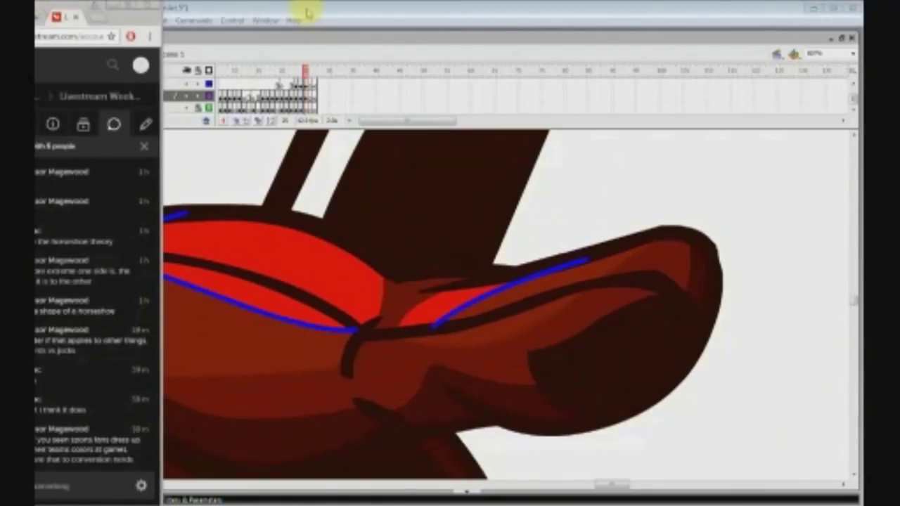
click(38, 17)
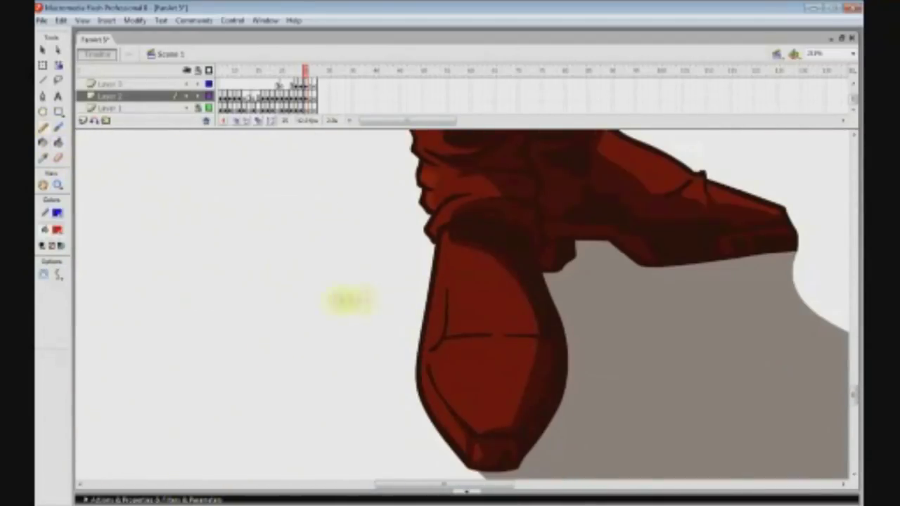
Save the file and draw blue pencil lines marking highlight boundaries on the far boot and the upper front boot.
key(ctrl+s)
drag(432, 486, 471, 486)
drag(398, 136, 456, 174)
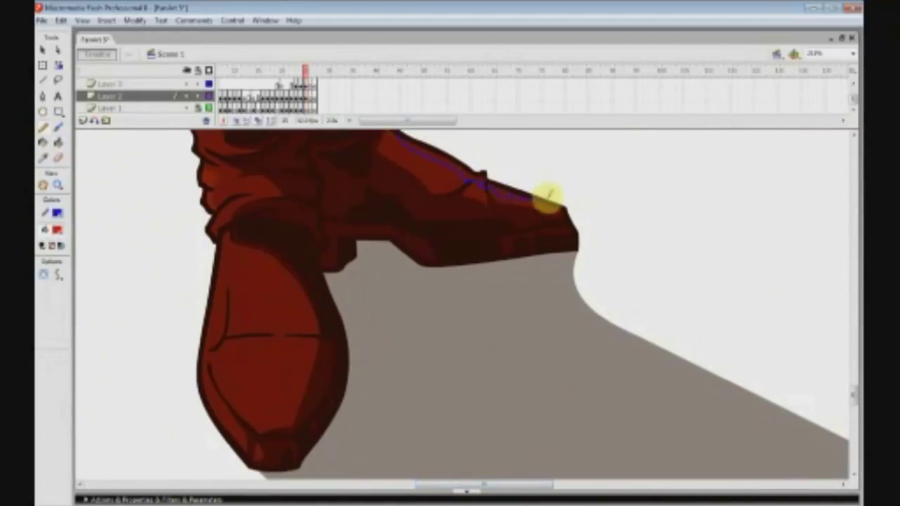
drag(223, 247, 299, 325)
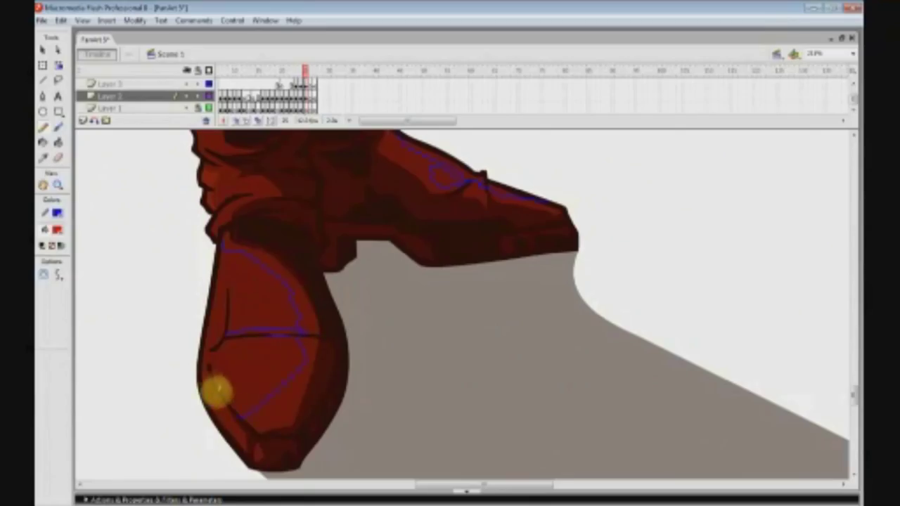
Fill the outlined highlight areas on the far boot and the front boot with the lighter red.
click(59, 143)
click(443, 166)
click(260, 273)
scroll(260, 273, up, 3)
Outline a narrow inner highlight on the front boot with the blue pencil and fill it with bright red.
click(43, 128)
scroll(227, 317, down, 2)
mouse_move(228, 316)
mouse_down()
mouse_move(251, 384)
mouse_move(219, 330)
mouse_move(217, 391)
mouse_up()
click(59, 142)
click(234, 369)
scroll(234, 379, down, 3)
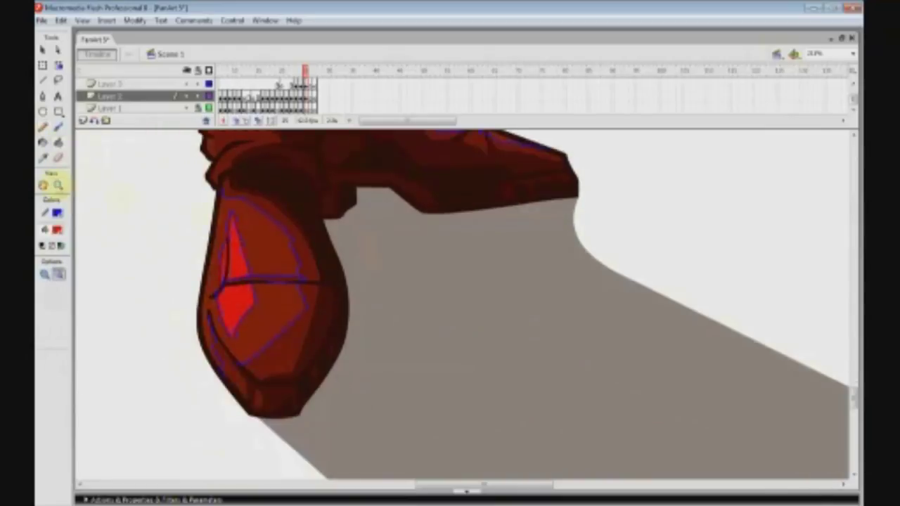
Touch up the front boot's highlights with the brush in bright red, choosing a suitable brush size.
click(58, 185)
click(59, 128)
click(45, 288)
click(61, 305)
click(370, 414)
double_click(58, 185)
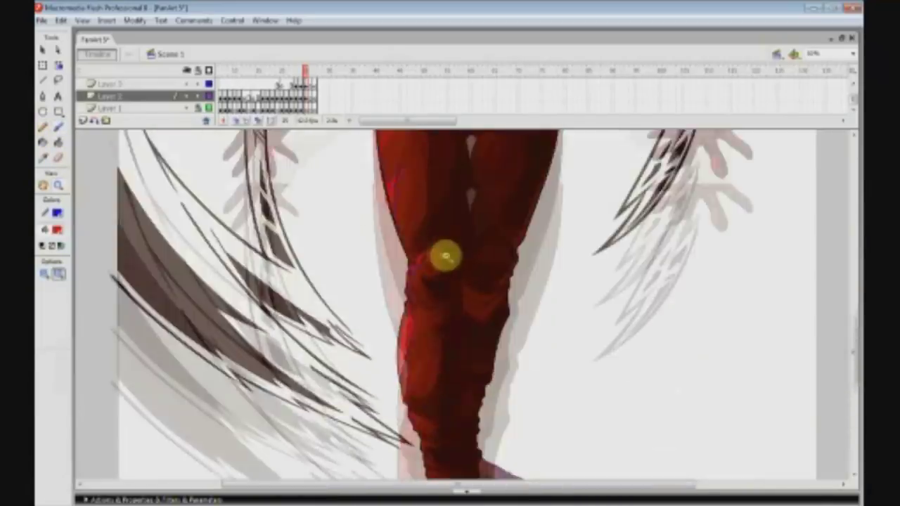
Paint small bright red brush highlights around the knee and thigh, adjusting the brush size between strokes.
scroll(442, 258, up, 3)
click(442, 257)
click(59, 127)
click(61, 306)
click(49, 325)
drag(395, 222, 407, 208)
click(61, 306)
click(48, 345)
click(61, 306)
click(49, 336)
click(57, 184)
click(359, 323)
key(alt+Tab)
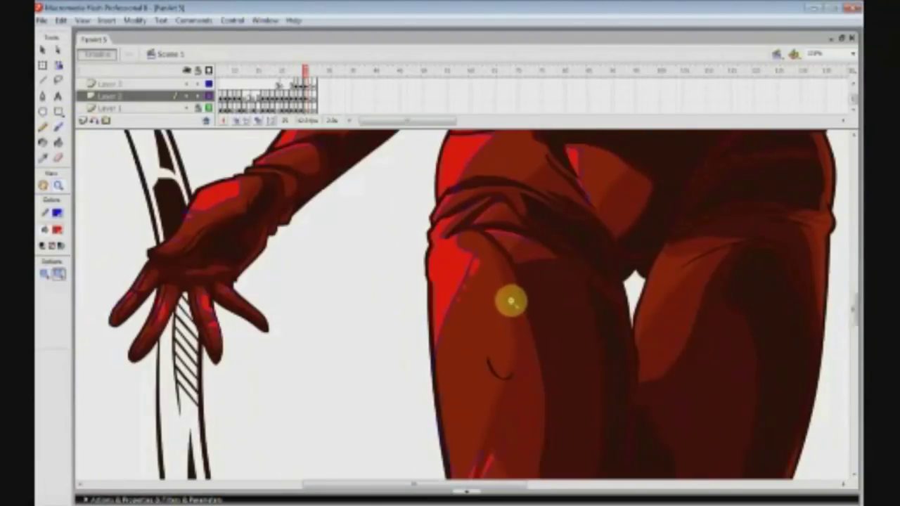
Outline extra highlight streaks on the upper left side of the character's top in blue pencil and fill them with bright red.
click(524, 301)
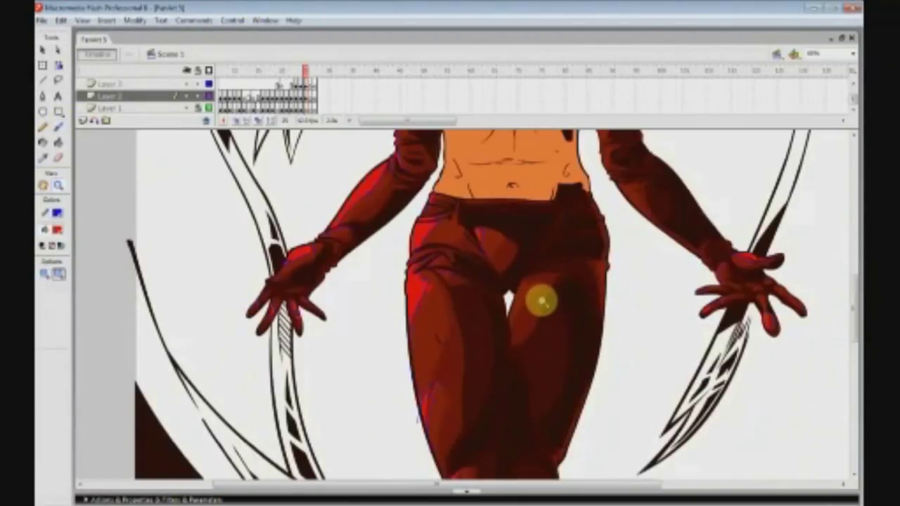
scroll(548, 302, up, 3)
click(424, 241)
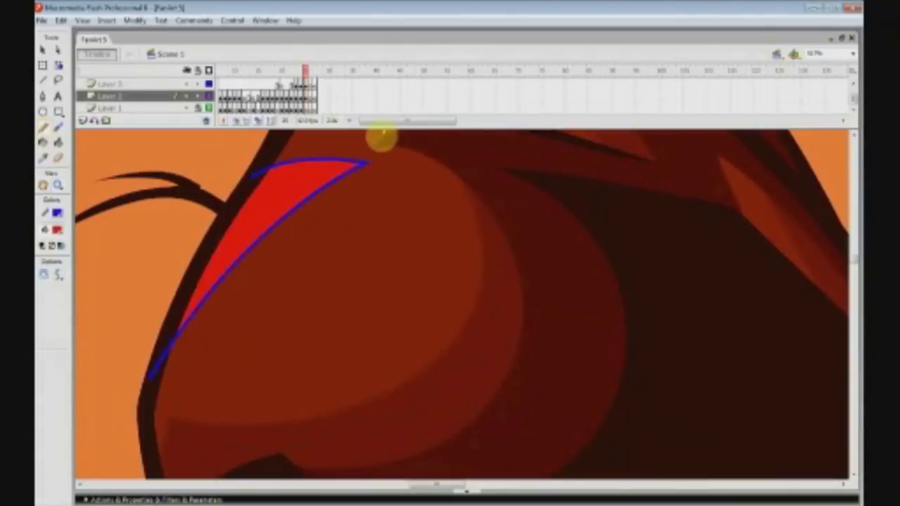
drag(426, 172, 358, 195)
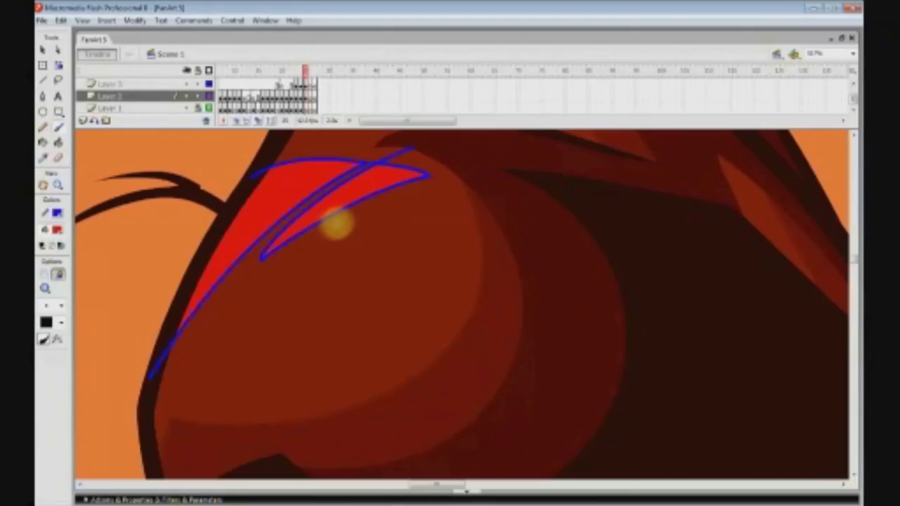
mouse_move(335, 223)
mouse_down()
mouse_move(453, 185)
mouse_move(321, 235)
mouse_move(349, 232)
mouse_move(481, 269)
mouse_up()
click(58, 143)
click(449, 242)
click(431, 210)
click(43, 127)
drag(310, 244, 331, 243)
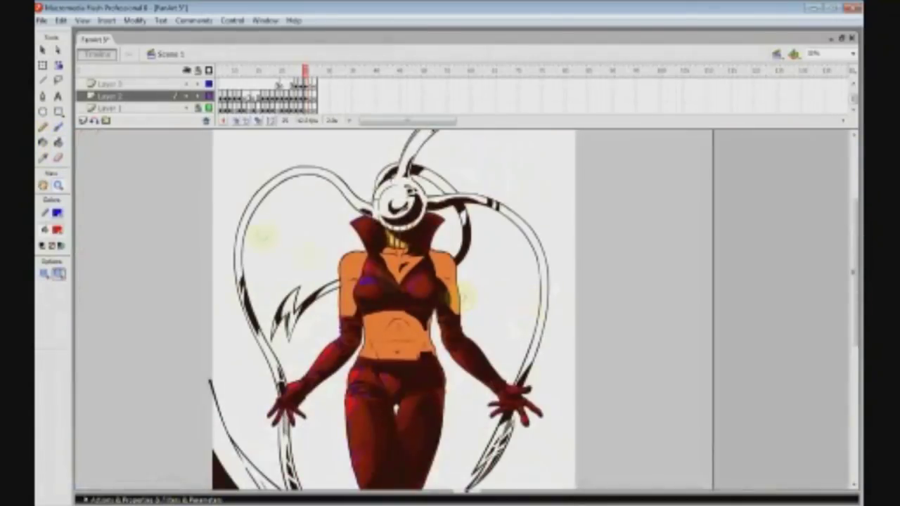
Select the bright red highlights on the character's top and recolour them a lighter pinkish red with a custom colour.
click(57, 229)
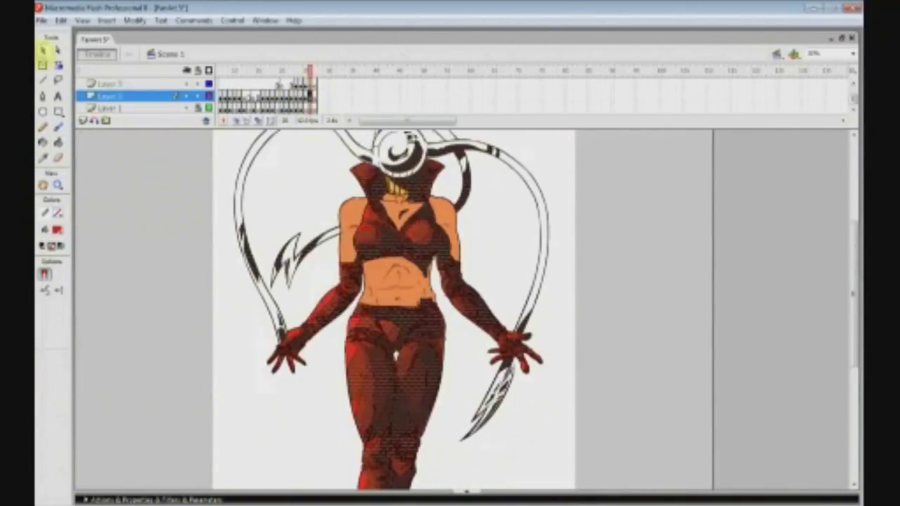
click(415, 255)
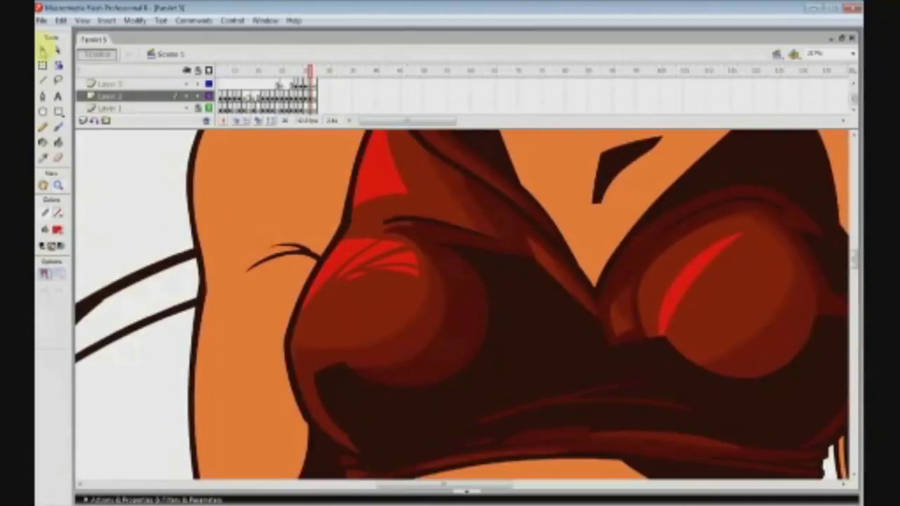
click(383, 263)
shift+click(675, 298)
shift+click(379, 180)
click(58, 230)
click(203, 247)
drag(573, 231, 573, 218)
click(339, 339)
Select the mid-tone red areas on the character's top and give them a brighter red through a custom colour.
click(373, 302)
shift+click(731, 295)
shift+click(622, 320)
shift+click(540, 255)
click(58, 230)
click(203, 247)
drag(573, 268, 574, 261)
click(339, 340)
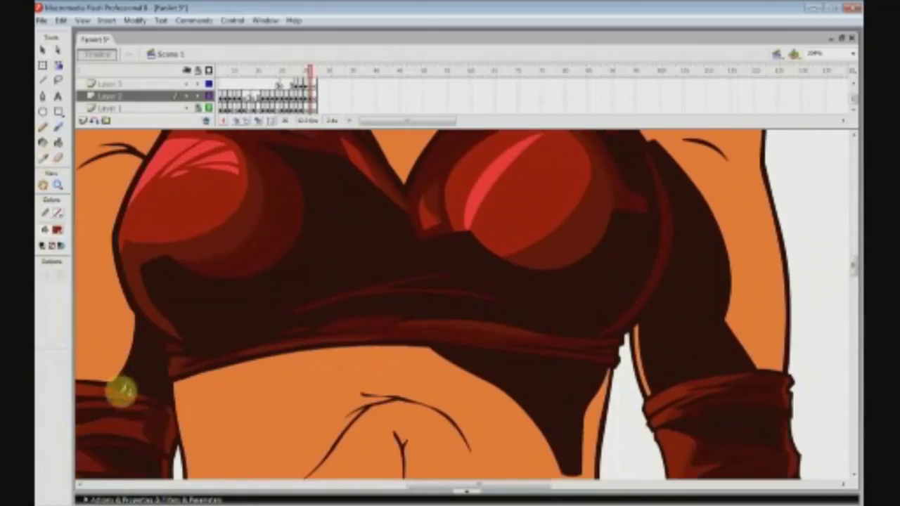
Select the darker shading areas on both sides and the strap of the character's top.
scroll(121, 391, up, 3)
key(v)
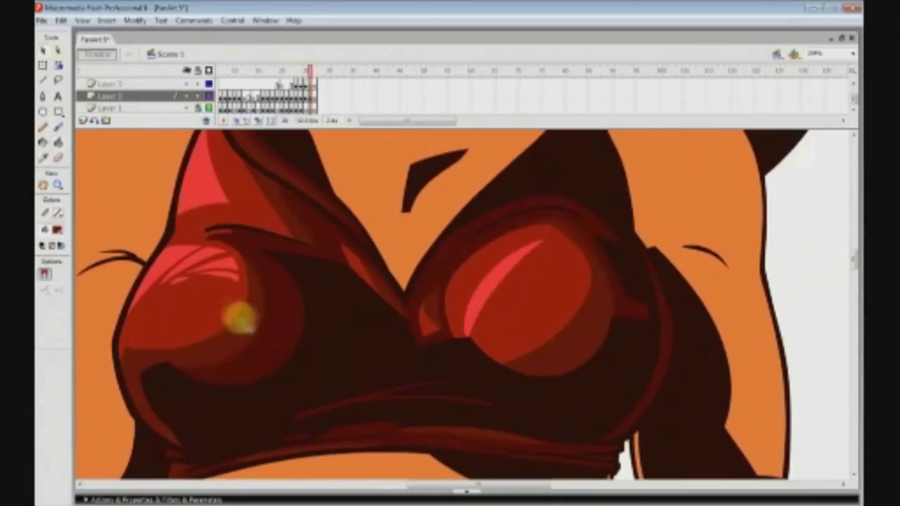
click(243, 320)
shift+click(548, 338)
shift+click(265, 185)
key(alt+Tab)
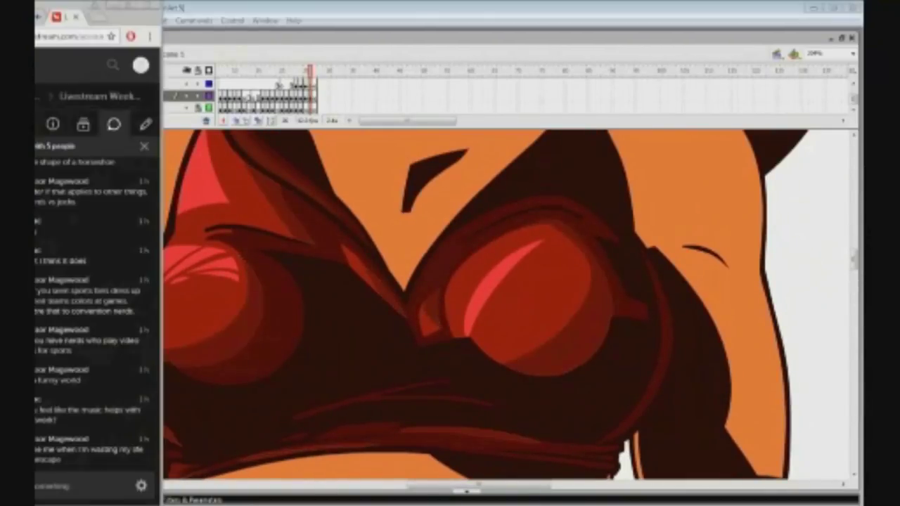
key(alt+Tab)
Select the brightest highlights on the top again and confirm a custom red fill for them.
click(205, 185)
shift+click(176, 257)
shift+click(495, 285)
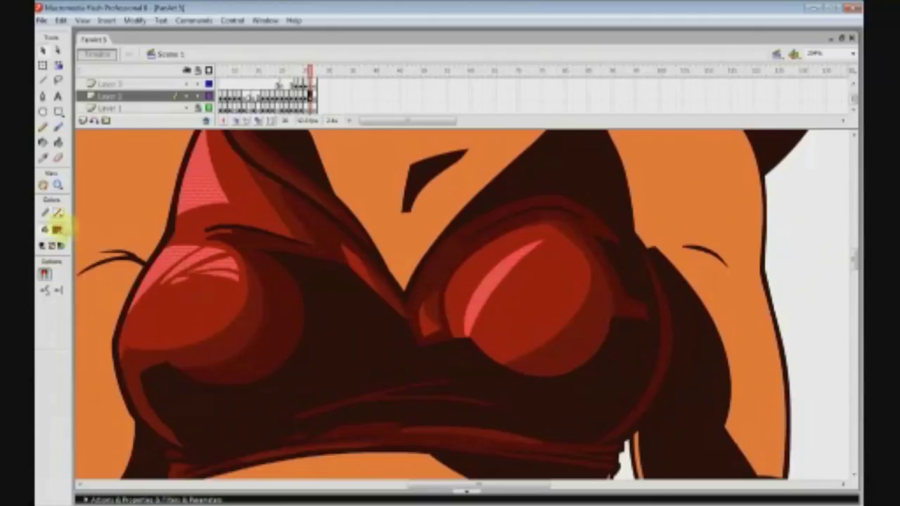
click(59, 229)
click(237, 230)
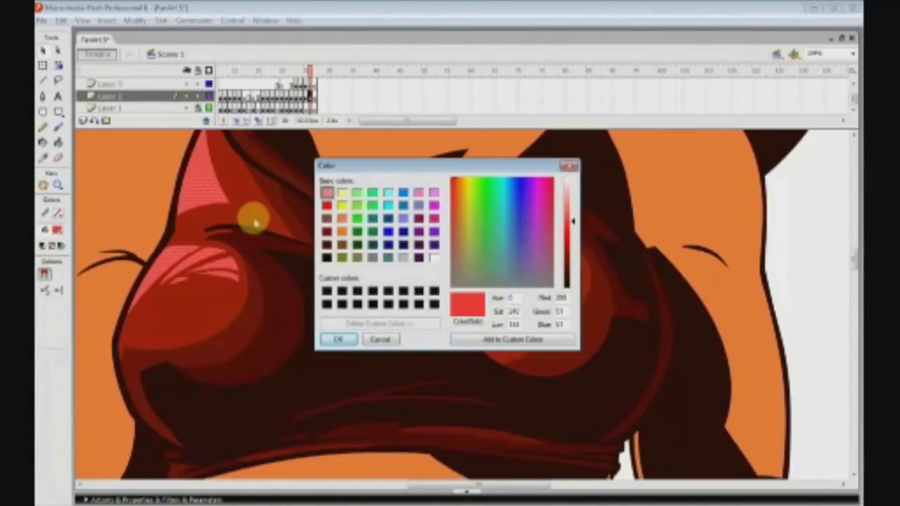
key(Return)
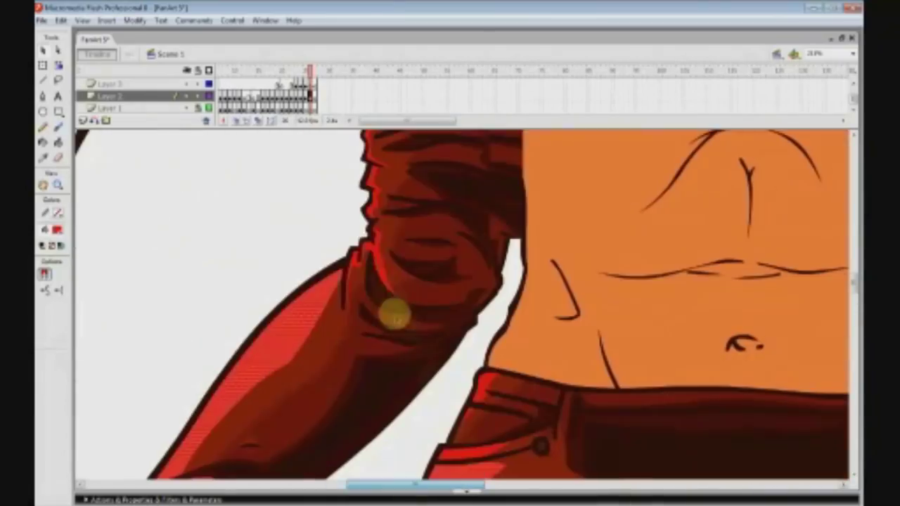
Choose a new red fill colour for the selected sleeve highlights and continue recolouring at the collar.
scroll(388, 281, up, 3)
click(58, 230)
click(71, 373)
click(58, 184)
click(598, 278)
drag(422, 138, 628, 257)
scroll(380, 215, up, 6)
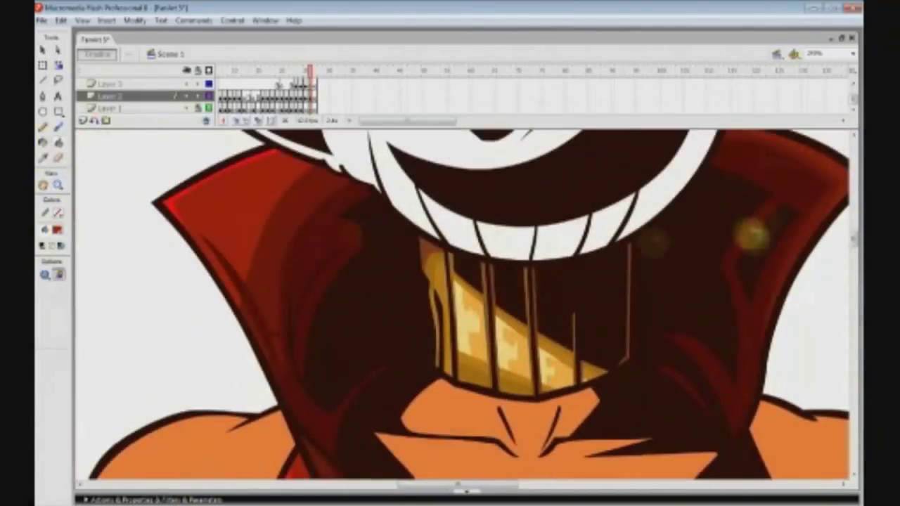
scroll(427, 341, down, 5)
scroll(392, 337, down, 5)
Select the lighter red highlight areas along the sleeve and glove together.
click(43, 50)
drag(458, 484, 363, 484)
click(529, 211)
scroll(488, 326, down, 5)
shift+click(288, 302)
scroll(363, 421, down, 3)
shift+click(164, 346)
shift+click(224, 385)
shift+click(248, 335)
shift+click(334, 400)
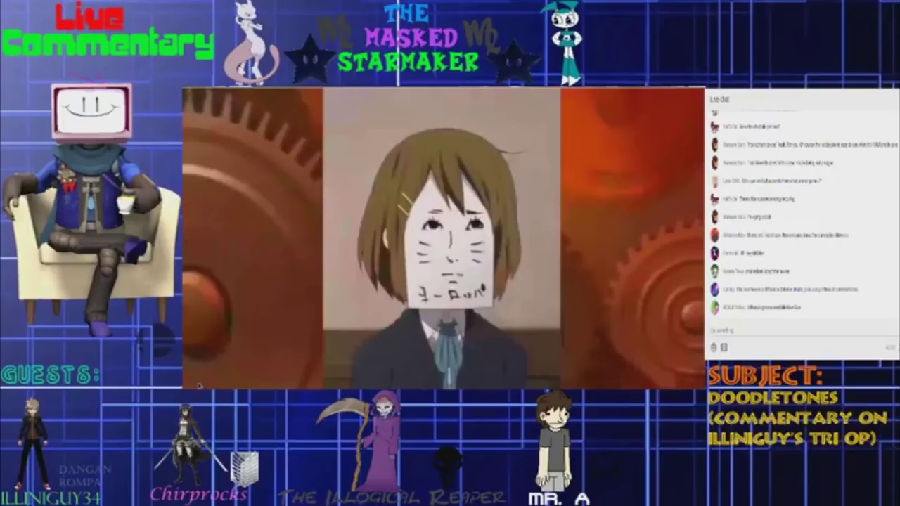
click(200, 384)
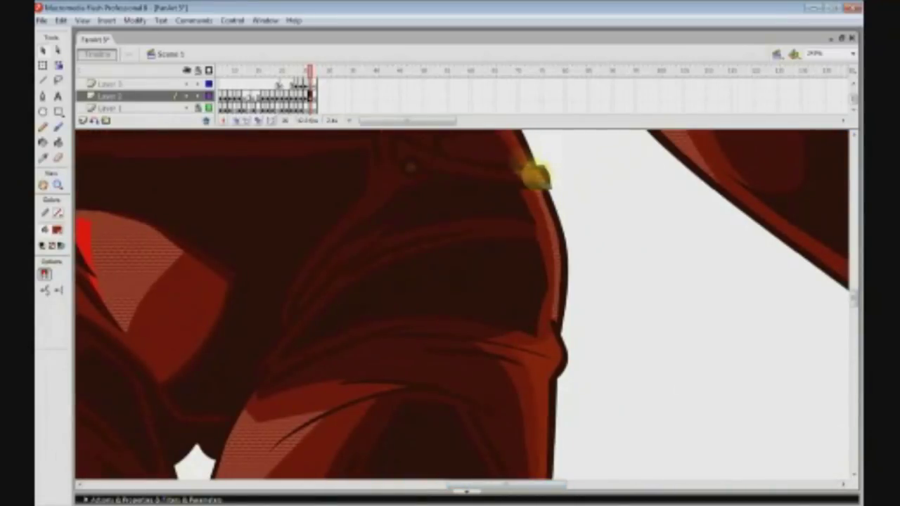
Add the lighter red highlight areas on the hips, knees, boots and the other glove to the selection.
click(471, 341)
drag(471, 341, 458, 361)
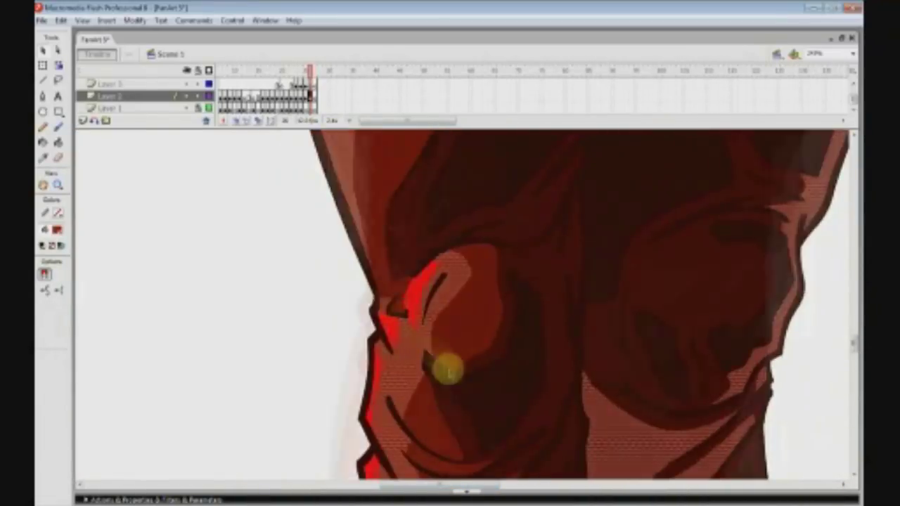
drag(388, 301, 449, 235)
scroll(512, 321, down, 4)
scroll(655, 351, up, 10)
drag(458, 485, 601, 480)
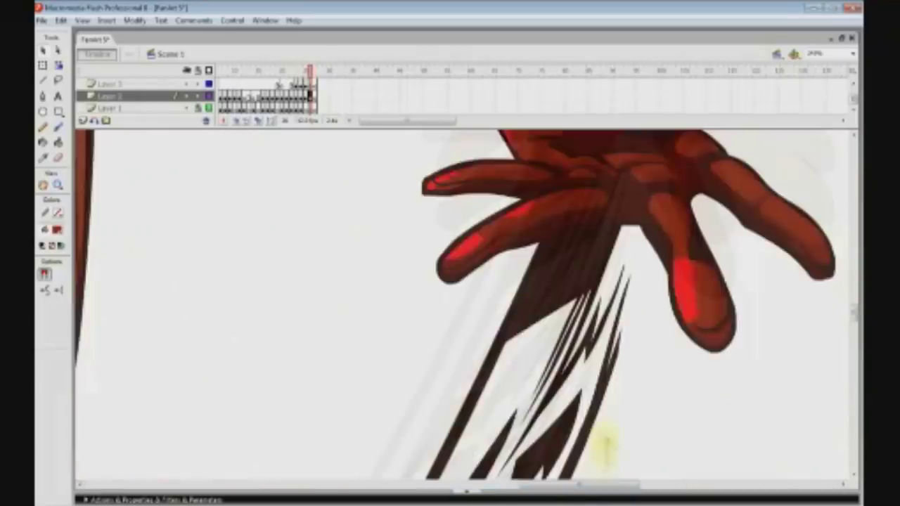
scroll(446, 243, up, 4)
scroll(675, 295, up, 3)
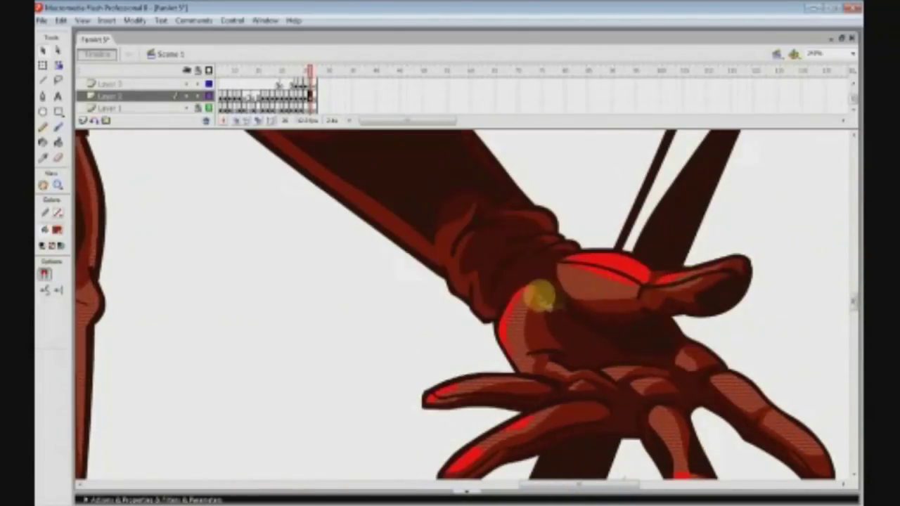
scroll(684, 285, up, 6)
drag(579, 484, 552, 484)
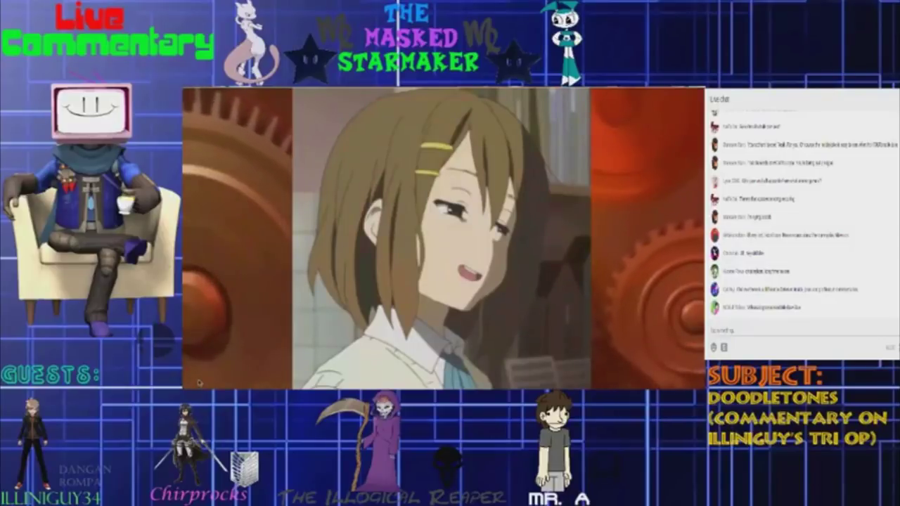
click(199, 382)
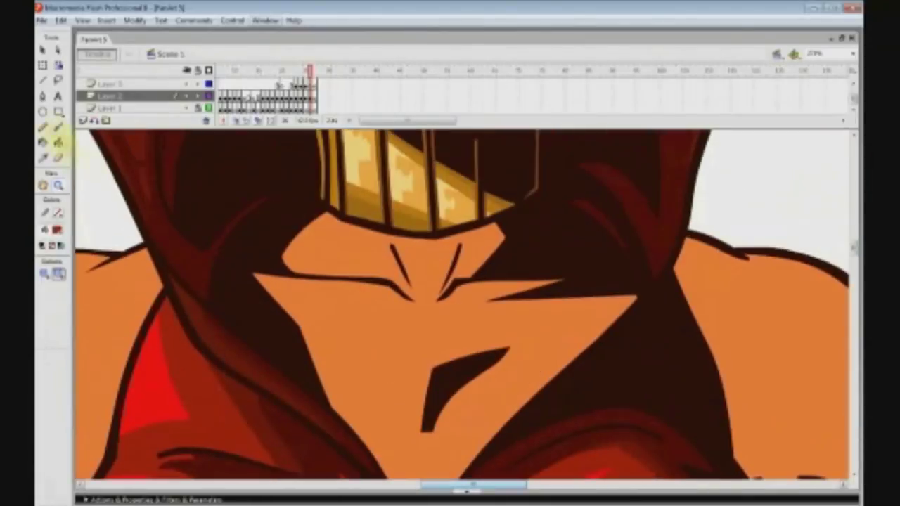
Outline skin highlights on the neck, collarbones and upper chest in blue pencil and save the file.
key(l)
mouse_move(301, 271)
mouse_down()
mouse_move(396, 261)
mouse_move(415, 285)
mouse_move(395, 266)
mouse_move(488, 232)
mouse_move(432, 298)
mouse_move(284, 282)
mouse_move(330, 280)
mouse_move(420, 316)
mouse_up()
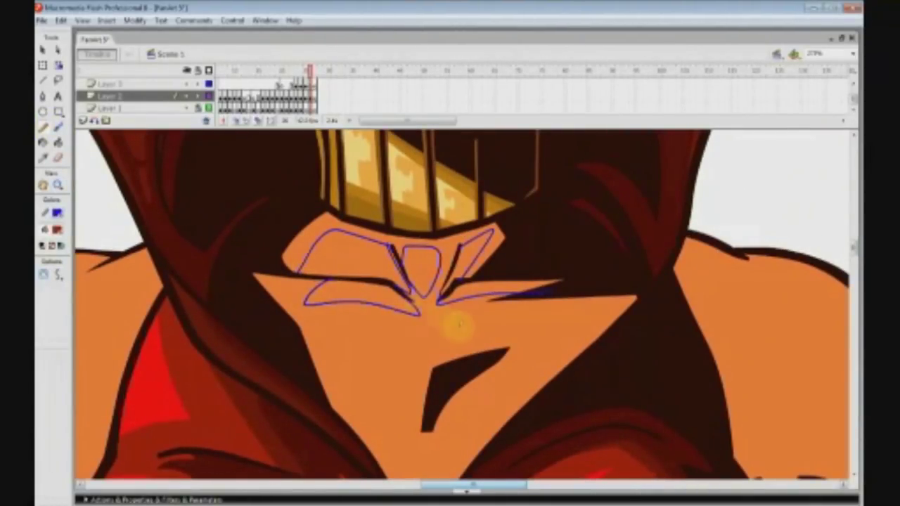
scroll(458, 326, down, 2)
mouse_move(423, 153)
mouse_down()
mouse_move(380, 194)
mouse_move(316, 322)
mouse_up()
mouse_move(315, 346)
mouse_down()
mouse_move(344, 317)
mouse_move(490, 306)
mouse_move(468, 314)
mouse_move(379, 284)
mouse_move(448, 332)
mouse_move(547, 275)
mouse_up()
scroll(492, 296, up, 2)
key(alt+Tab)
click(312, 5)
key(ctrl+s)
Draw a further blue pencil boundary for the skin highlight in the middle of the chest.
scroll(605, 276, down, 2)
scroll(603, 274, down, 2)
mouse_move(608, 279)
mouse_down()
mouse_move(428, 312)
mouse_move(536, 258)
mouse_move(577, 218)
mouse_move(387, 278)
mouse_move(441, 296)
mouse_up()
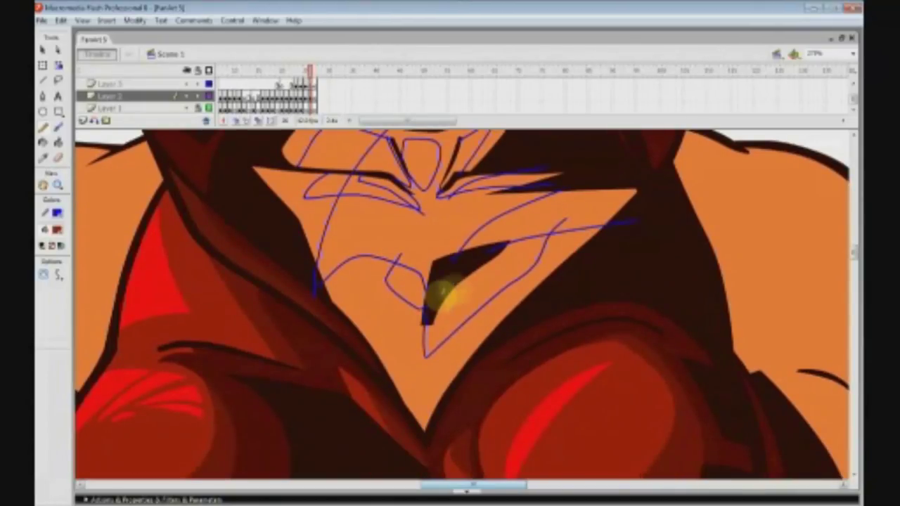
click(58, 185)
alt+click(292, 260)
drag(257, 245, 489, 381)
Draw a blue pencil boundary across the left shoulder and sample the orange skin tone as the fill colour.
click(43, 127)
drag(481, 143, 244, 466)
click(43, 157)
click(362, 357)
click(57, 230)
click(58, 185)
click(525, 321)
scroll(525, 321, down, 4)
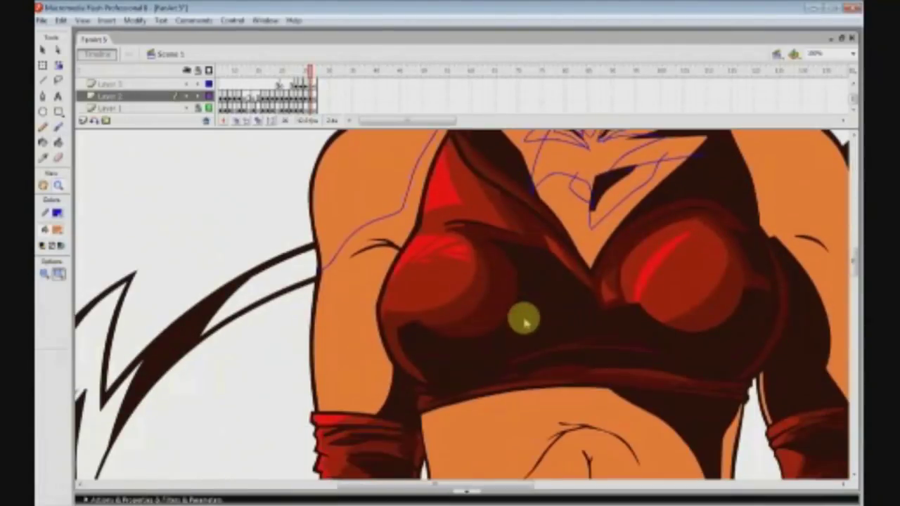
Outline the skin highlights along the left upper arm in blue pencil and save the file.
drag(306, 241, 492, 420)
click(43, 127)
drag(314, 211, 328, 460)
mouse_move(419, 271)
mouse_down()
mouse_move(387, 395)
mouse_move(448, 326)
mouse_up()
scroll(458, 298, up, 1)
mouse_move(392, 211)
mouse_down()
mouse_move(464, 210)
mouse_move(418, 195)
mouse_move(471, 200)
mouse_move(374, 345)
mouse_move(416, 344)
mouse_up()
scroll(528, 241, down, 3)
key(ctrl+s)
scroll(429, 336, down, 3)
Draw blue pencil boundaries for the skin highlights on the right shoulder.
scroll(427, 337, up, 7)
mouse_move(448, 485)
mouse_down()
mouse_move(466, 440)
mouse_move(479, 483)
mouse_move(555, 485)
mouse_up()
scroll(466, 440, up, 2)
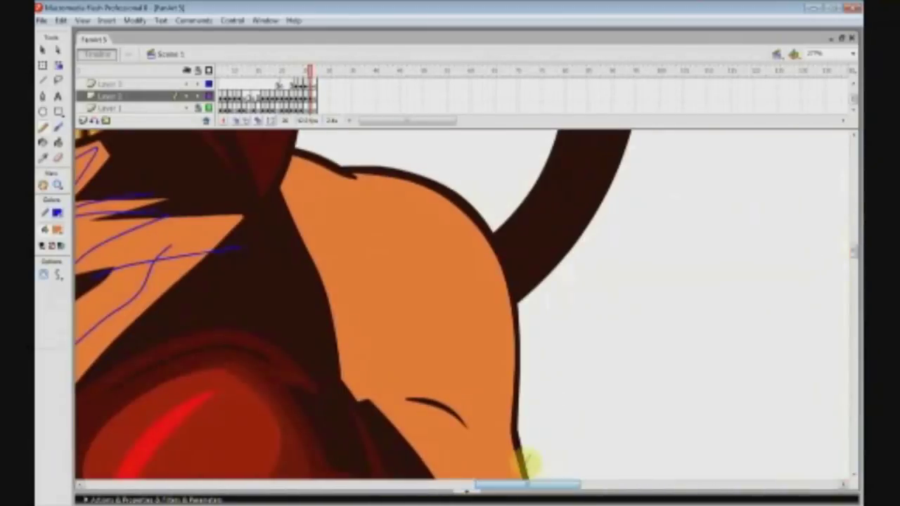
mouse_move(288, 164)
mouse_down()
mouse_move(536, 455)
mouse_move(344, 307)
mouse_move(356, 406)
mouse_up()
scroll(443, 347, down, 3)
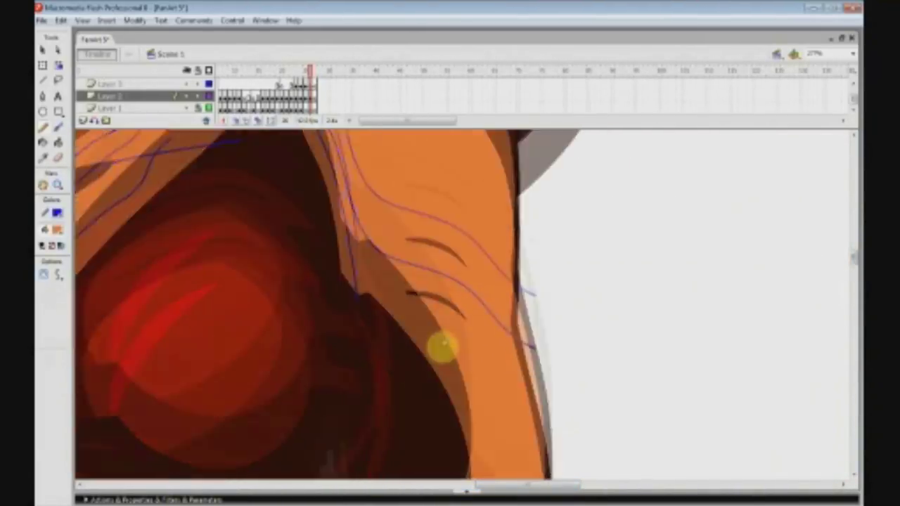
scroll(443, 347, down, 2)
Outline the highlight along the right upper arm in blue pencil, undoing and redrawing the outer edge line.
drag(500, 485, 513, 486)
mouse_move(430, 186)
mouse_down()
mouse_move(386, 261)
mouse_move(449, 425)
mouse_up()
scroll(490, 454, up, 1)
key(ctrl+z)
drag(425, 250, 447, 478)
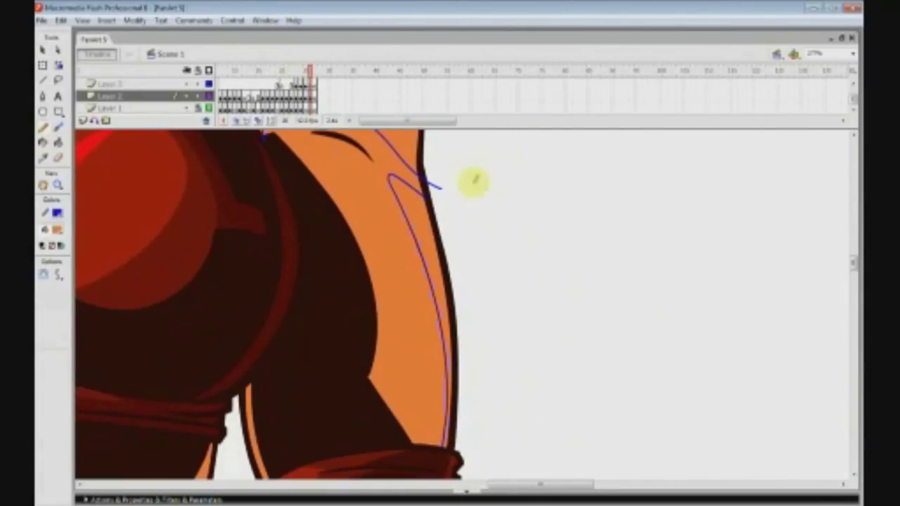
drag(309, 135, 393, 428)
Draw blue pencil highlight boundaries across the ribs, the left side of the waist and the lower belly.
scroll(397, 429, down, 5)
drag(507, 485, 429, 485)
scroll(434, 442, up, 1)
mouse_move(144, 383)
mouse_down()
mouse_move(189, 400)
mouse_move(317, 303)
mouse_move(418, 146)
mouse_move(453, 202)
mouse_move(502, 157)
mouse_up()
scroll(348, 225, down, 3)
drag(428, 484, 412, 484)
mouse_move(267, 255)
mouse_down()
mouse_move(317, 368)
mouse_move(356, 404)
mouse_up()
mouse_move(364, 324)
mouse_down()
mouse_move(412, 297)
mouse_move(536, 417)
mouse_up()
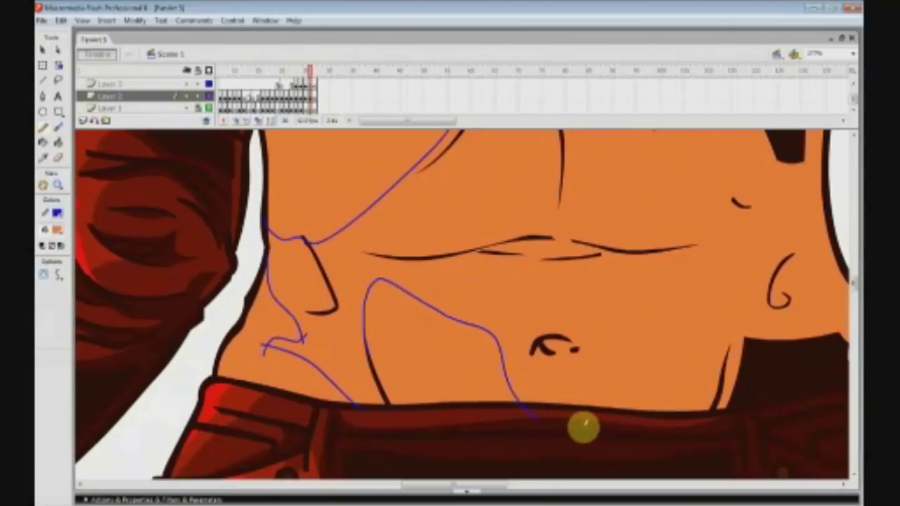
Outline the highlight band between the midriff crease and the navel in blue pencil and cut the overshooting line end.
scroll(546, 398, up, 1)
drag(447, 485, 458, 485)
drag(342, 342, 516, 380)
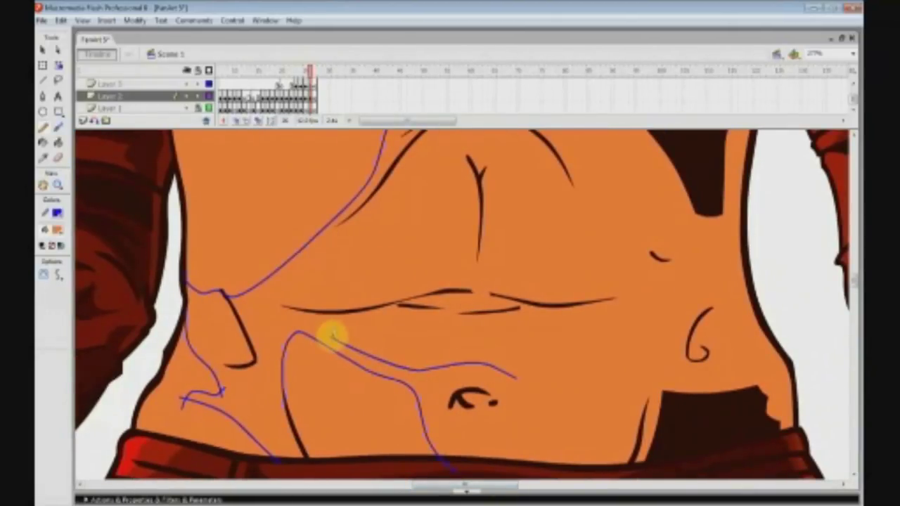
mouse_move(315, 327)
mouse_down()
mouse_move(442, 325)
mouse_move(623, 308)
mouse_up()
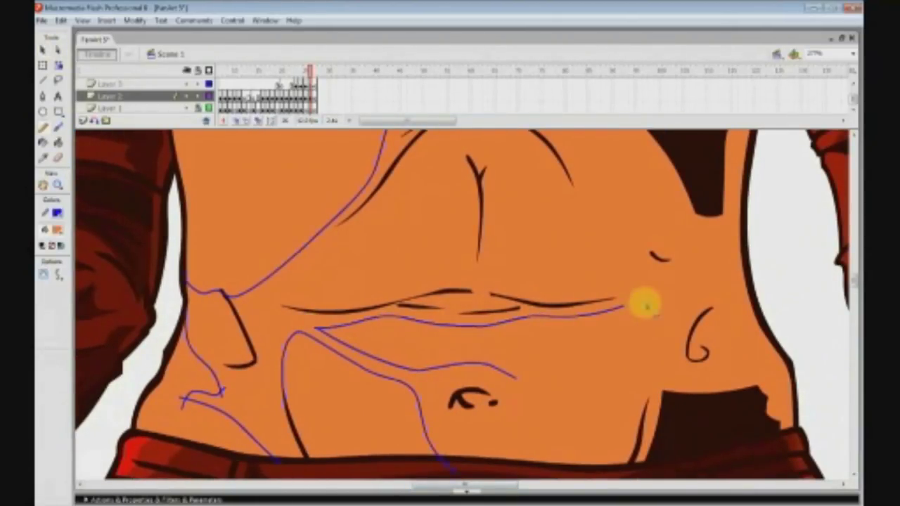
drag(513, 379, 634, 303)
click(43, 51)
right_click(619, 307)
click(628, 314)
Outline the highlights around the navel and on the upper left abdomen in blue pencil and save the file.
click(43, 128)
mouse_move(449, 407)
mouse_down()
mouse_move(483, 388)
mouse_move(424, 381)
mouse_move(489, 393)
mouse_up()
key(ctrl+z)
mouse_move(595, 336)
mouse_down()
mouse_move(531, 369)
mouse_move(602, 331)
mouse_up()
scroll(577, 331, up, 2)
mouse_move(305, 364)
mouse_down()
mouse_move(321, 315)
mouse_move(457, 206)
mouse_up()
mouse_move(441, 198)
mouse_down()
mouse_move(472, 268)
mouse_move(469, 333)
mouse_up()
drag(427, 347, 474, 330)
key(ctrl+s)
key(alt+Tab)
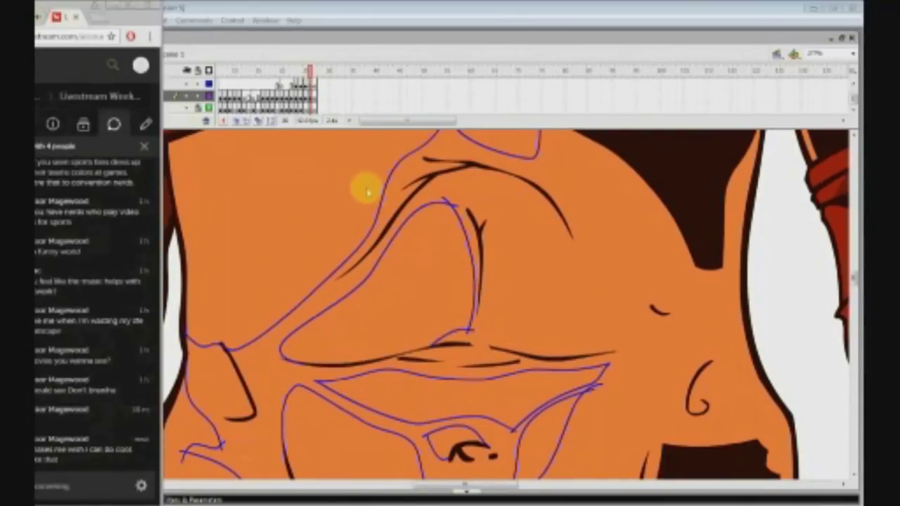
Outline the highlight to the right of the central abdominal crease in blue pencil.
click(392, 33)
mouse_move(486, 231)
mouse_down()
mouse_move(499, 322)
mouse_move(485, 301)
mouse_move(480, 330)
mouse_up()
key(v)
key(v)
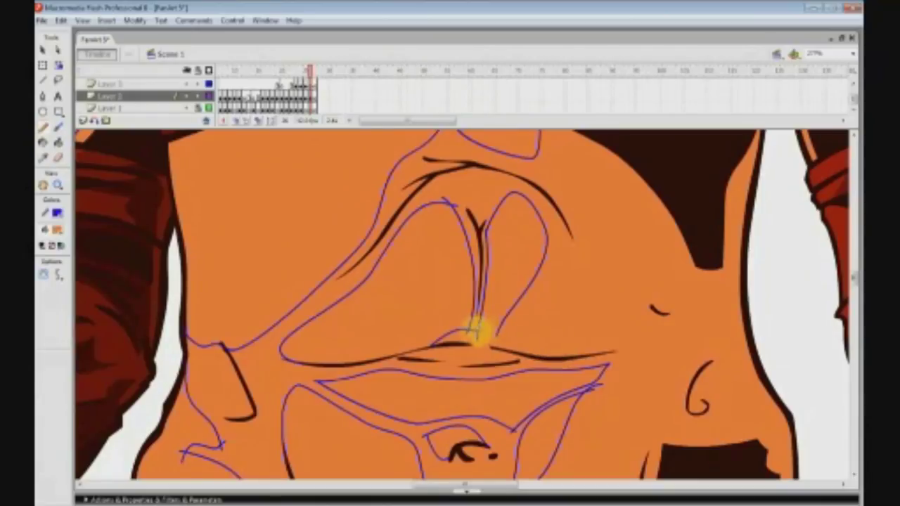
scroll(521, 320, up, 3)
key(y)
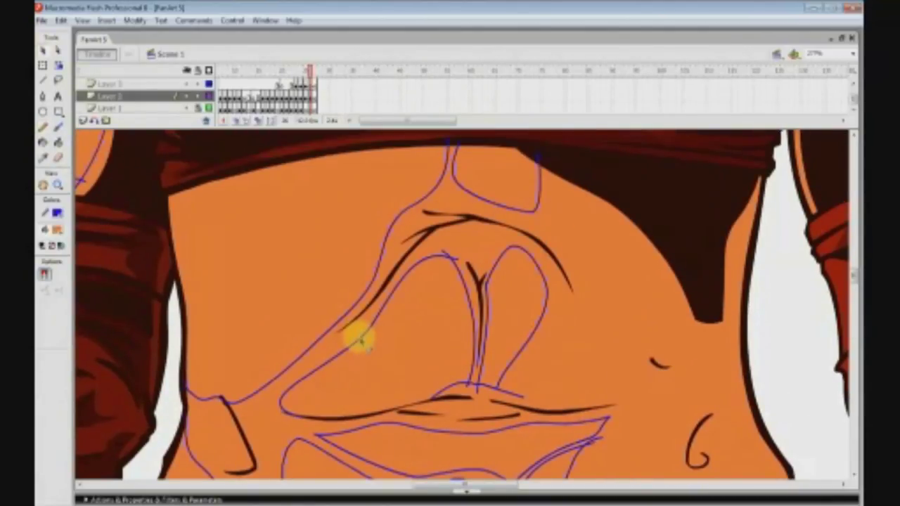
Join the highlight outline to the left end of the midriff crease in blue pencil and save the file.
drag(281, 403, 272, 403)
key(ctrl+s)
right_click(287, 413)
click(117, 227)
key(z)
drag(211, 356, 464, 471)
key(v)
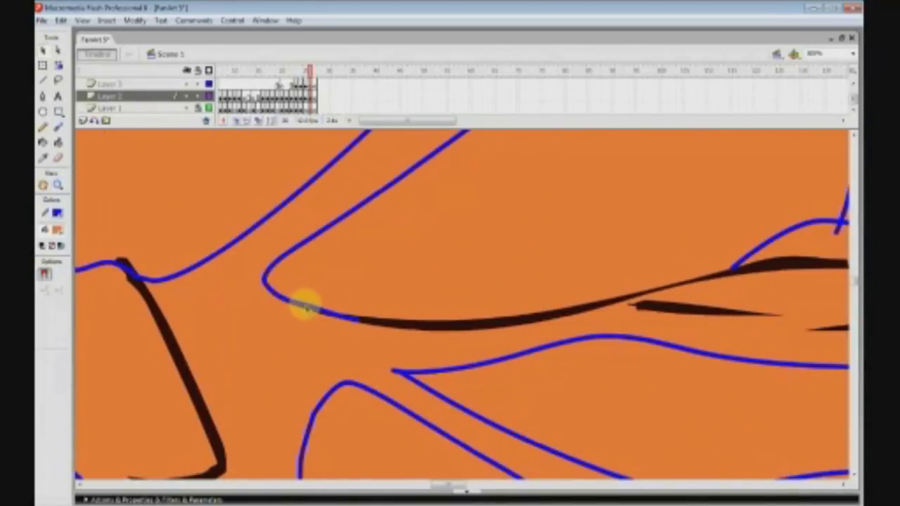
Draw blue pencil highlight boundaries along the right side of the waist and below the ribs beside the upper abdominal crease.
key(z)
alt+click(604, 340)
alt+click(605, 340)
alt+click(598, 345)
scroll(563, 351, up, 3)
click(495, 301)
key(y)
mouse_move(461, 280)
mouse_down()
mouse_move(438, 373)
mouse_move(532, 458)
mouse_move(501, 485)
mouse_up()
drag(494, 215, 544, 275)
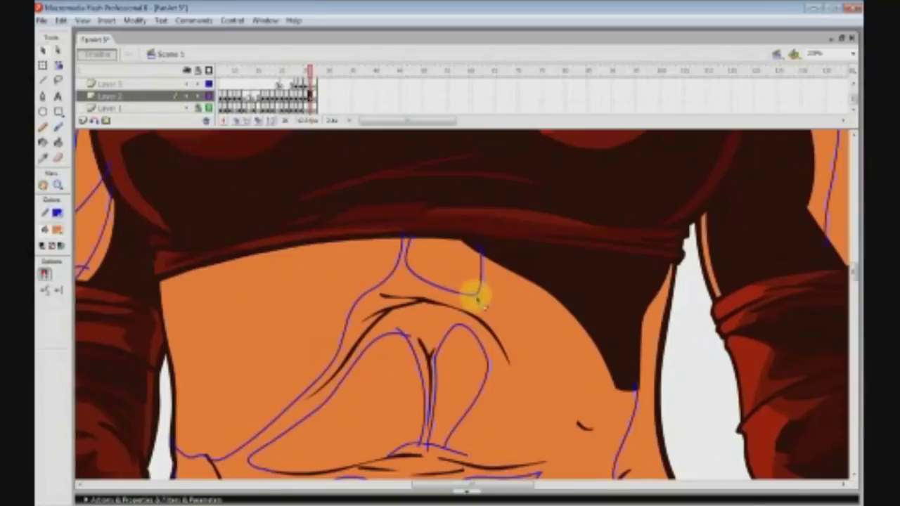
scroll(476, 298, down, 2)
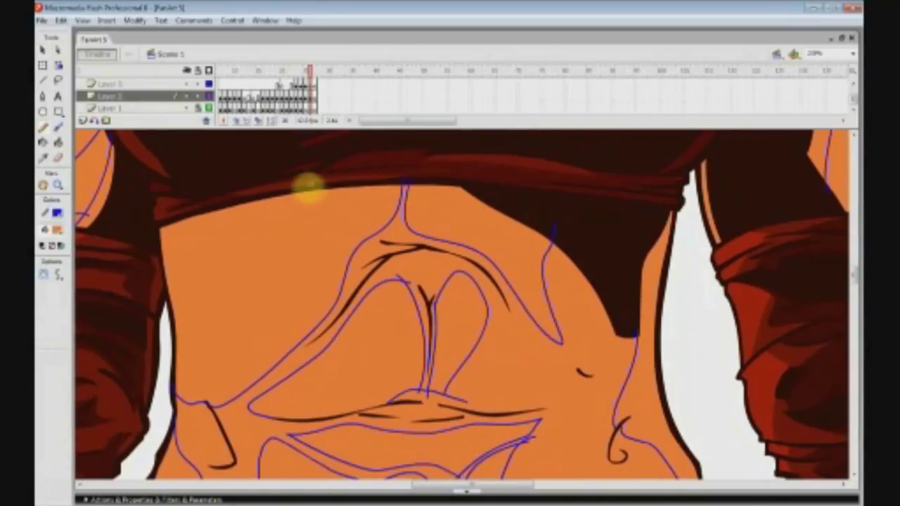
Outline the shadows beside the left waist crease, at the right hip and along the midriff crease, and delete the excess line end.
scroll(607, 241, down, 3)
click(110, 6)
mouse_move(212, 358)
mouse_down()
mouse_move(194, 346)
mouse_move(196, 289)
mouse_up()
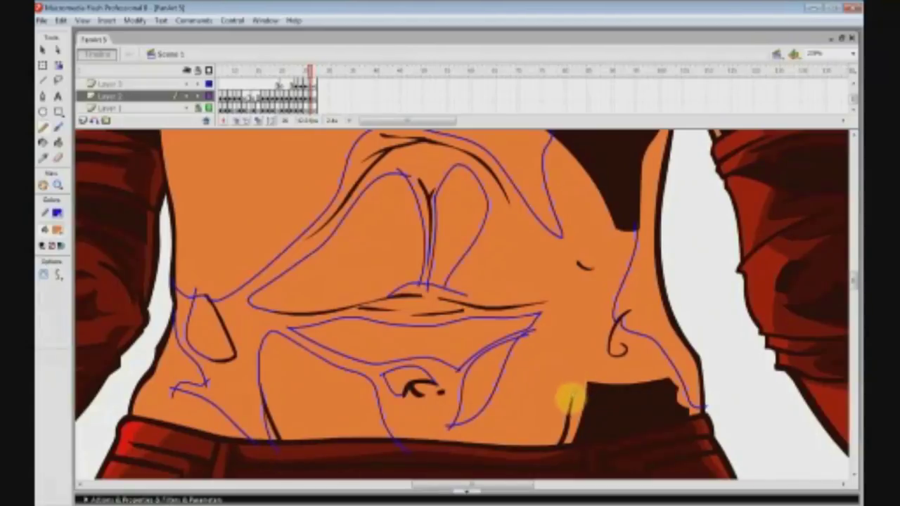
drag(584, 372, 676, 389)
drag(383, 308, 559, 303)
key(v)
click(559, 304)
key(Delete)
Outline the small shadows under the short crease on the right side of the abdomen and inside the navel.
click(43, 127)
drag(577, 264, 602, 270)
drag(407, 393, 434, 390)
scroll(285, 322, up, 4)
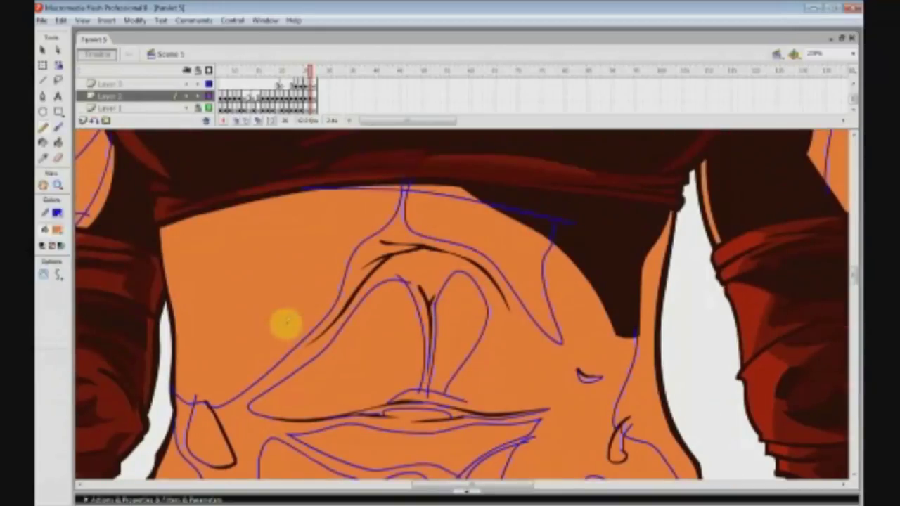
Draw inner blue boundaries for the brightest highlights on the ribs, abdominal muscles, lower belly and right waist.
scroll(305, 327, down, 2)
scroll(376, 341, down, 4)
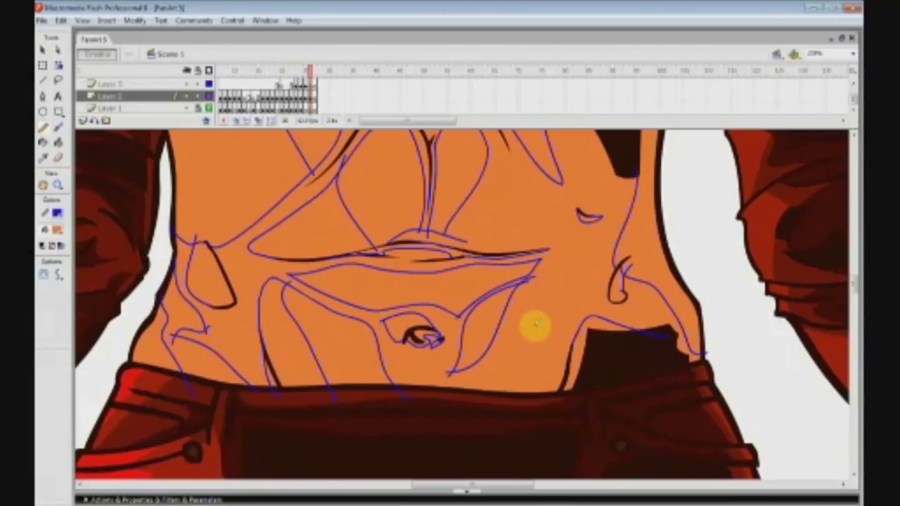
scroll(446, 257, up, 4)
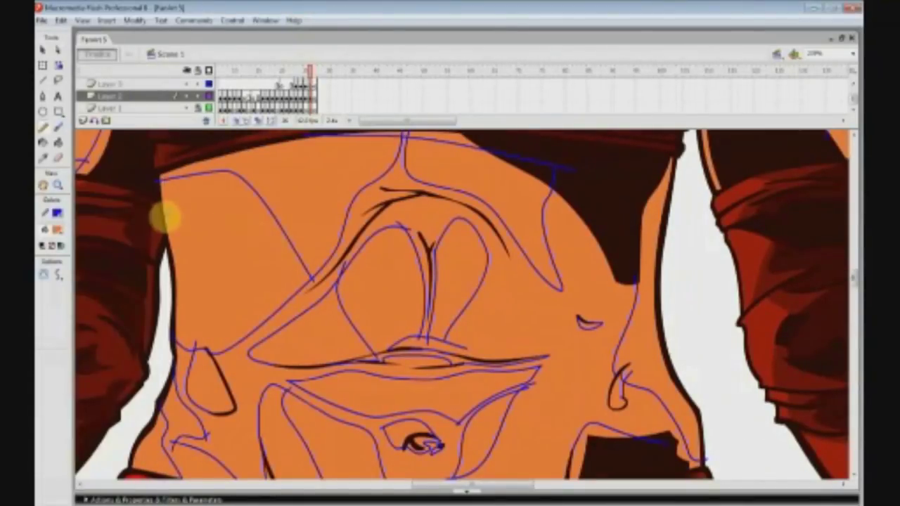
scroll(176, 218, down, 2)
scroll(429, 324, up, 2)
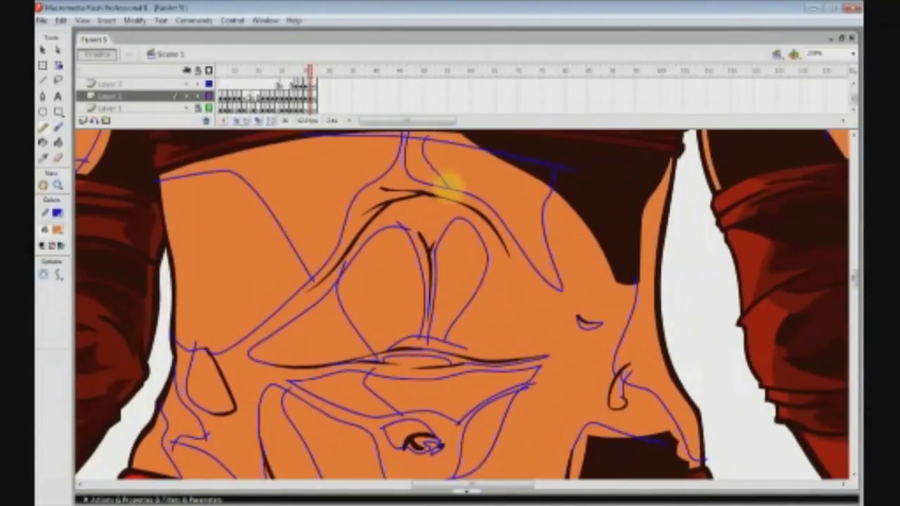
drag(645, 336, 702, 441)
scroll(519, 386, down, 2)
scroll(518, 386, up, 2)
Mix a lightest skin orange and fill the brightest highlight areas on the left ribs, abdominal muscles and lower belly.
key(k)
click(58, 230)
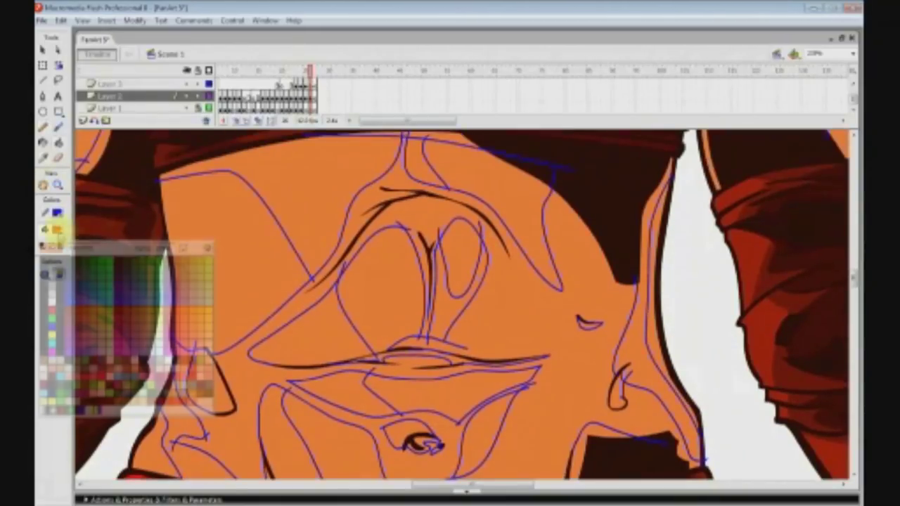
click(204, 254)
click(459, 186)
click(338, 339)
scroll(260, 262, down, 4)
scroll(294, 368, up, 4)
Mix a medium light orange and fill the remaining highlight areas across the ribs, abdomen and lower belly.
click(58, 230)
click(205, 254)
click(573, 216)
click(338, 339)
click(327, 201)
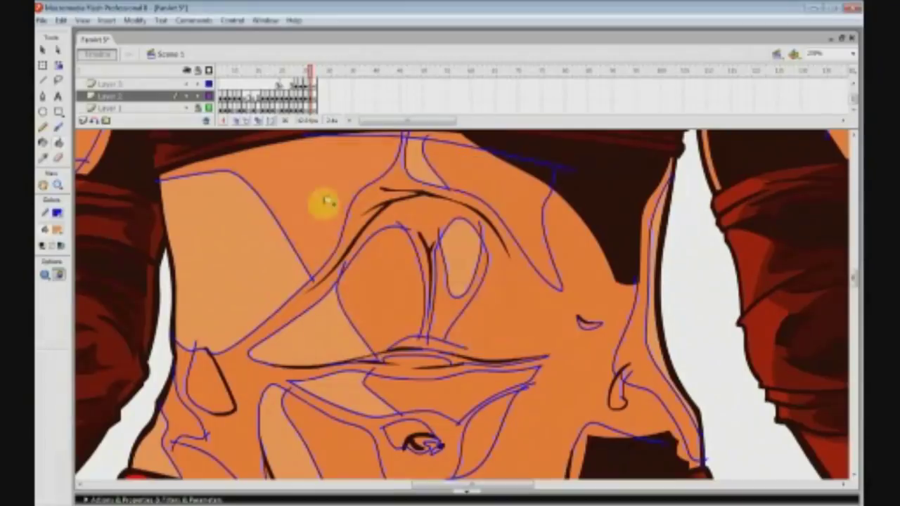
click(509, 200)
scroll(408, 295, down, 2)
click(484, 372)
scroll(320, 372, up, 2)
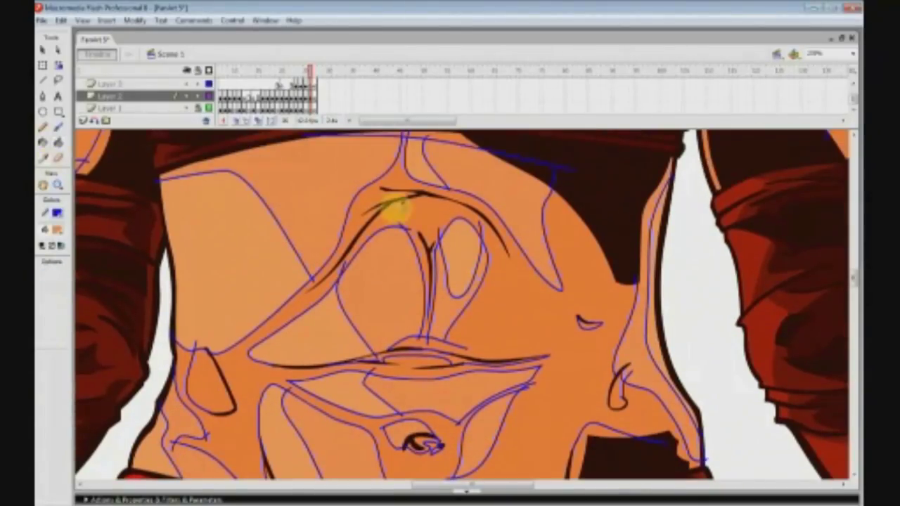
Mix a red-orange shadow colour and fill the small shadow areas at the waist creases, midriff crease and navel.
click(58, 229)
click(207, 233)
click(456, 184)
click(337, 339)
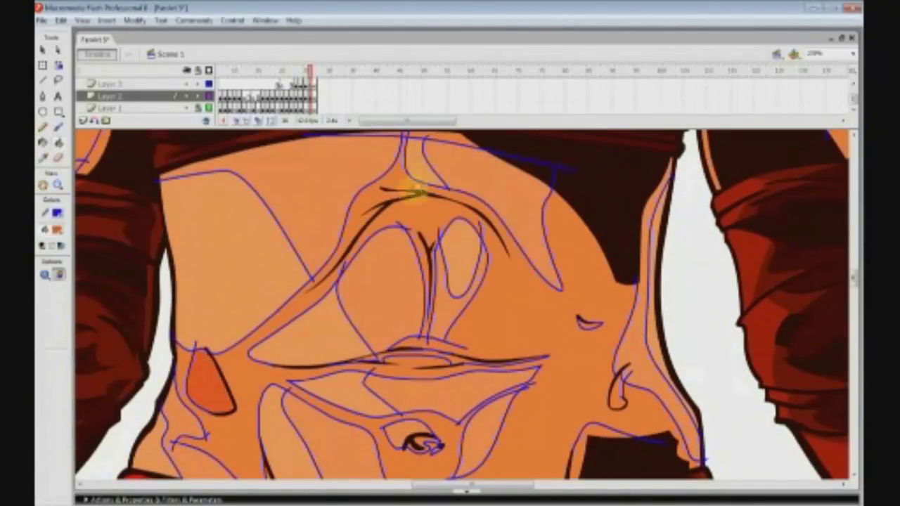
scroll(592, 342, down, 4)
click(435, 246)
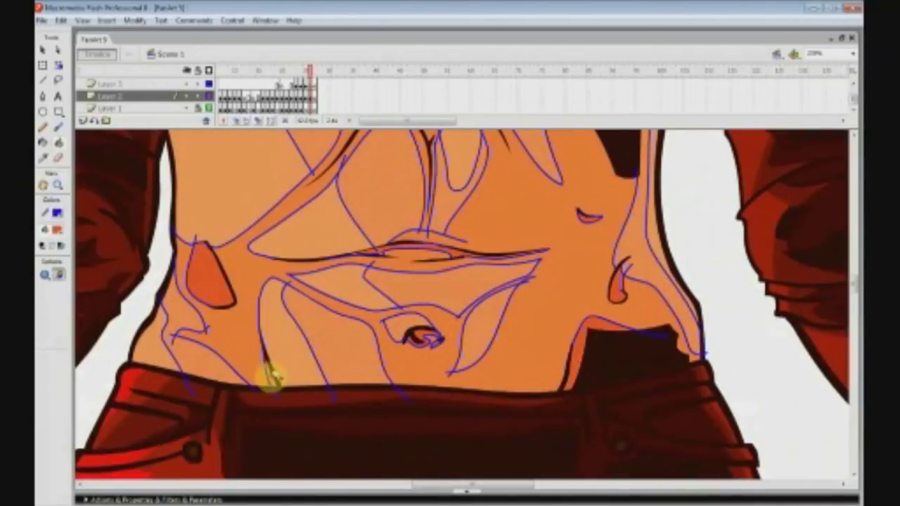
Outline the shadow beneath the upper abdominal crease in blue pencil and fill it with red-orange.
key(alt+Tab)
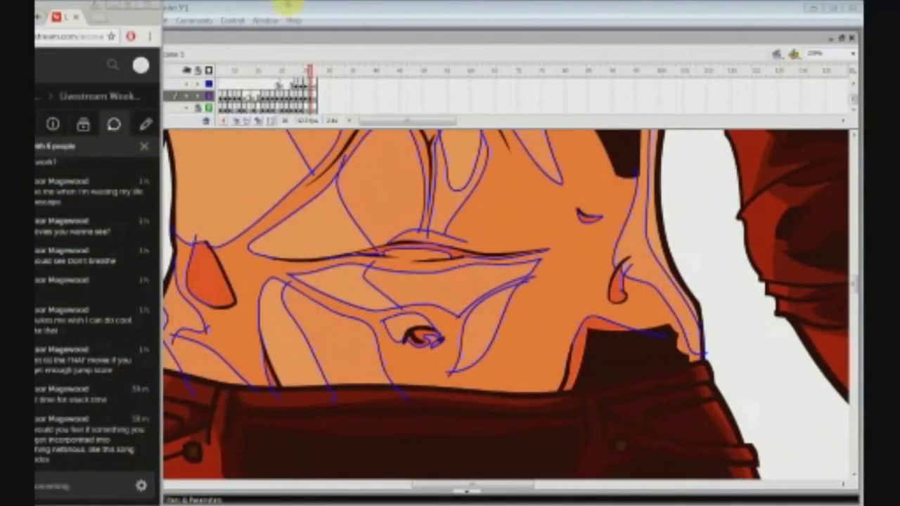
click(288, 5)
scroll(409, 231, up, 3)
drag(326, 222, 563, 366)
mouse_move(131, 440)
mouse_down()
mouse_move(364, 236)
mouse_move(405, 290)
mouse_up()
mouse_move(442, 317)
mouse_down()
mouse_move(477, 248)
mouse_move(637, 372)
mouse_up()
click(58, 143)
click(450, 242)
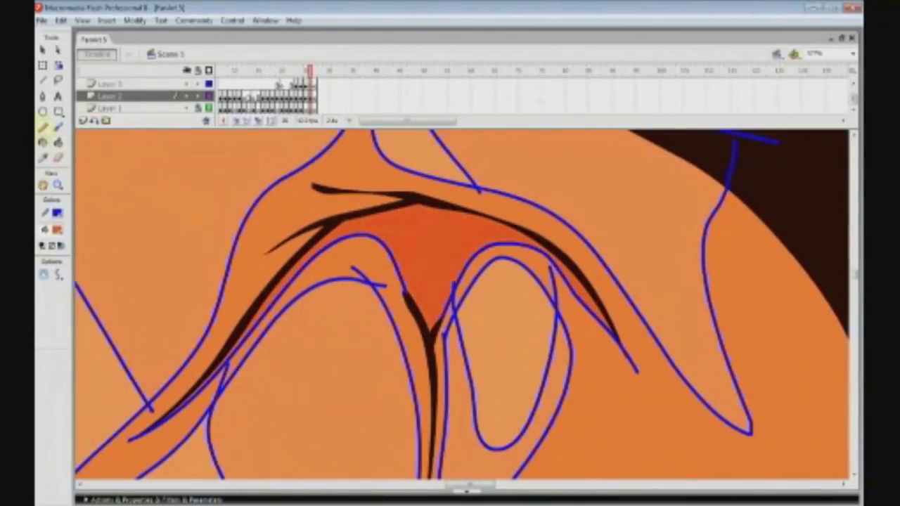
Outline the shadow along the left branch of the upper abdominal crease and fill it with red-orange.
click(43, 128)
scroll(302, 232, up, 1)
drag(380, 243, 285, 258)
drag(229, 361, 337, 286)
click(58, 142)
click(294, 304)
scroll(216, 239, up, 2)
click(485, 334)
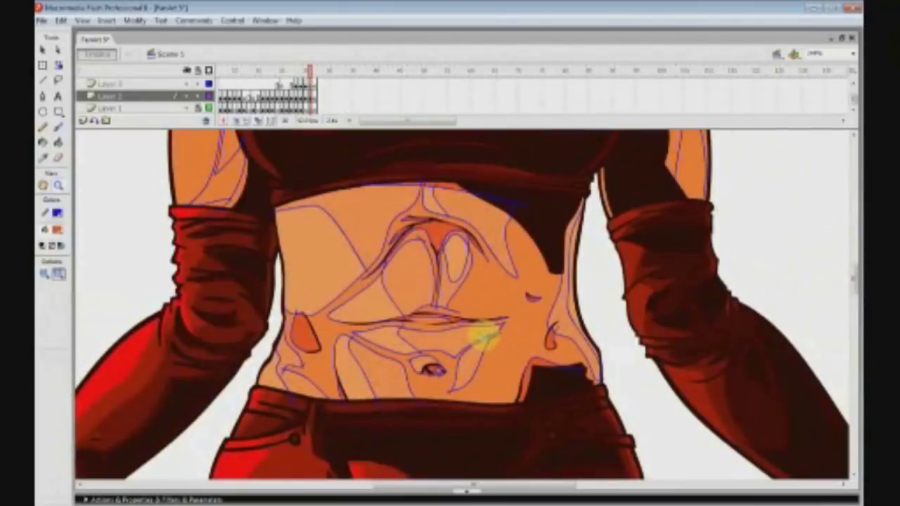
Draw additional shadow outlines along the midriff crease and fill them with red-orange.
click(380, 25)
drag(280, 185, 635, 399)
drag(538, 238, 637, 336)
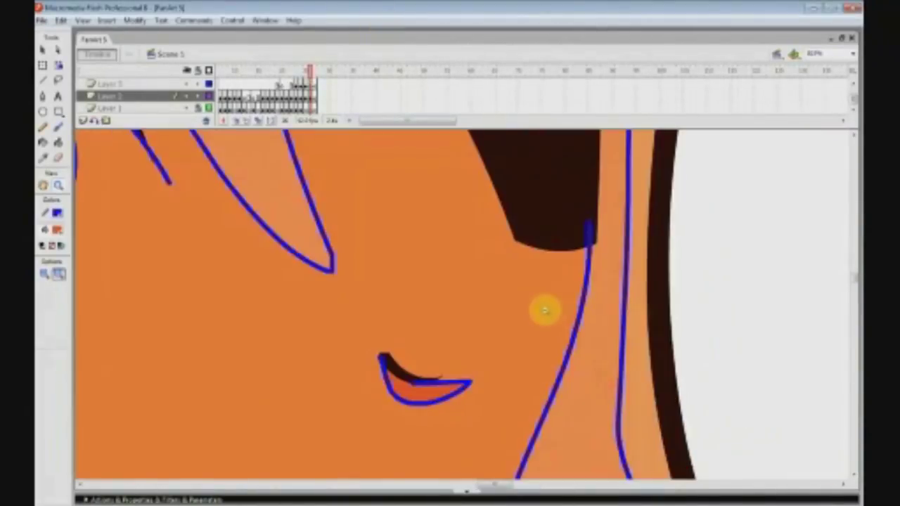
click(537, 313)
click(478, 340)
click(478, 340)
drag(323, 284, 402, 319)
click(43, 128)
mouse_move(187, 279)
mouse_down()
mouse_move(317, 298)
mouse_move(330, 285)
mouse_up()
mouse_move(445, 306)
mouse_down()
mouse_move(422, 314)
mouse_move(738, 286)
mouse_up()
click(59, 142)
click(520, 308)
click(345, 289)
Remove the blue outlines from the coloured abdomen and draw new blue boundary strokes across the left creases and around the navel.
key(z)
click(520, 265)
click(520, 265)
key(v)
drag(588, 419, 250, 195)
click(58, 212)
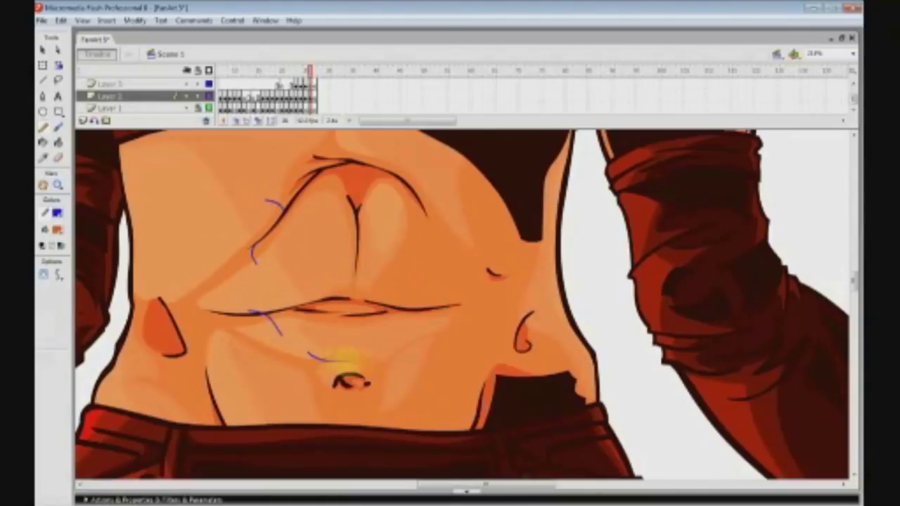
drag(345, 359, 338, 430)
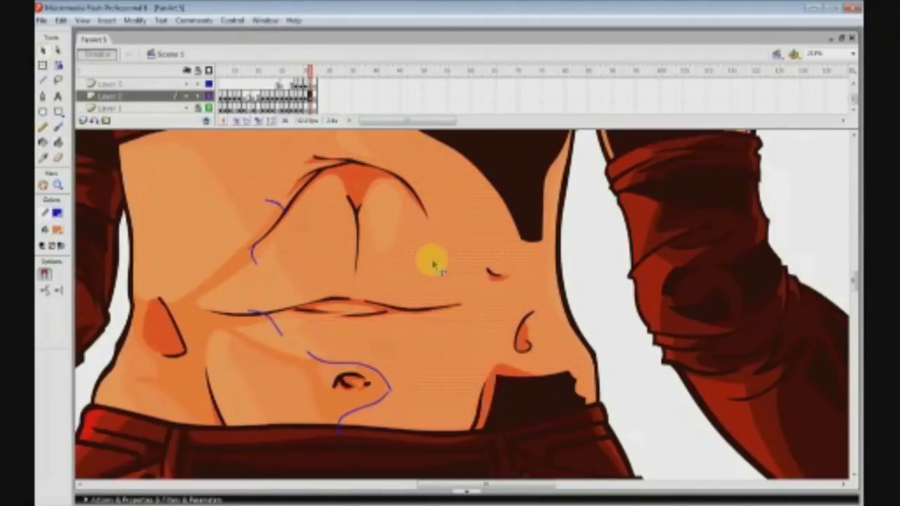
Adjust the fill colour of the selected skin area on the right side of the abdomen in the custom colour picker.
click(57, 229)
click(211, 245)
key(Return)
click(574, 231)
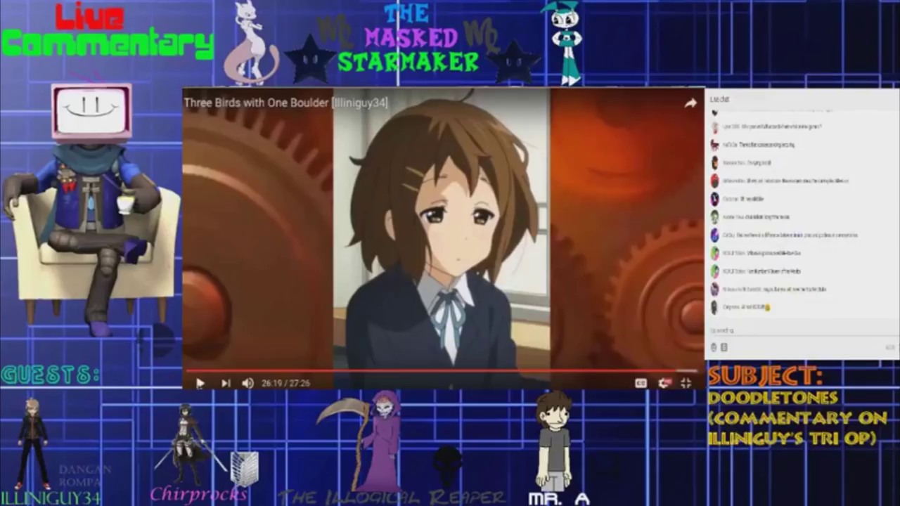
Resume playback of the "Three Birds with One Boulder" video.
click(201, 384)
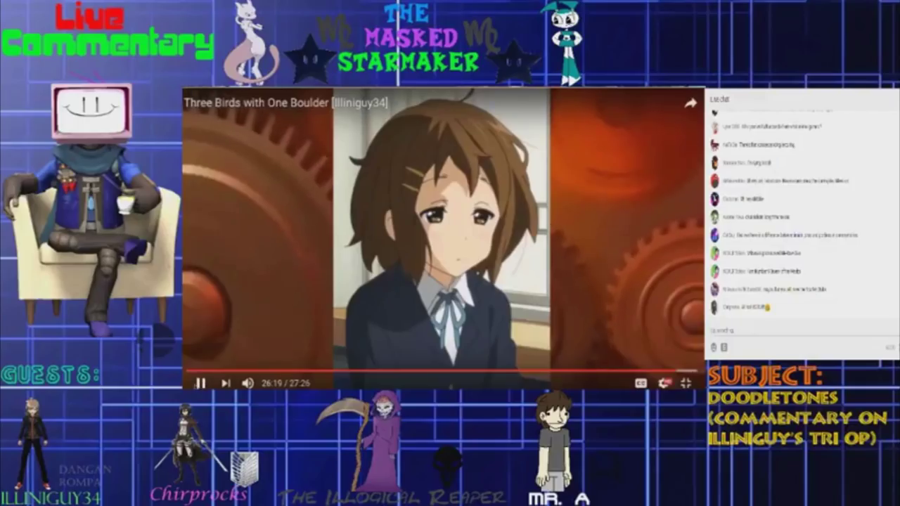